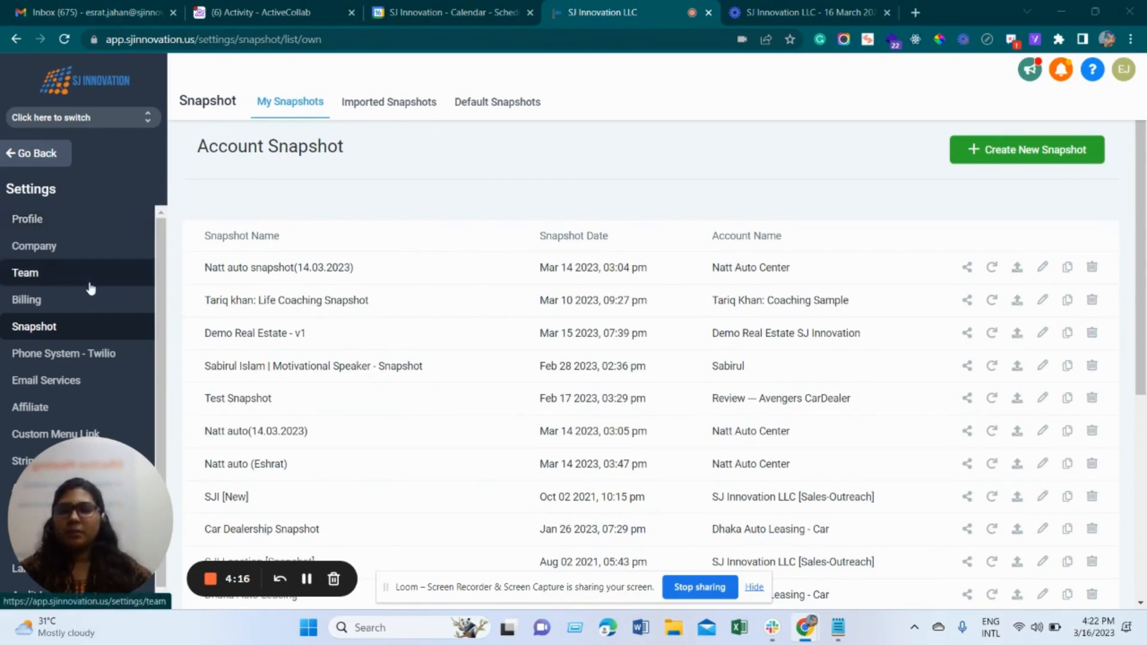
Step: Switch from the AVENGERS sub-account back to the agency view and open the agency's snapshot settings
left_click(40, 165)
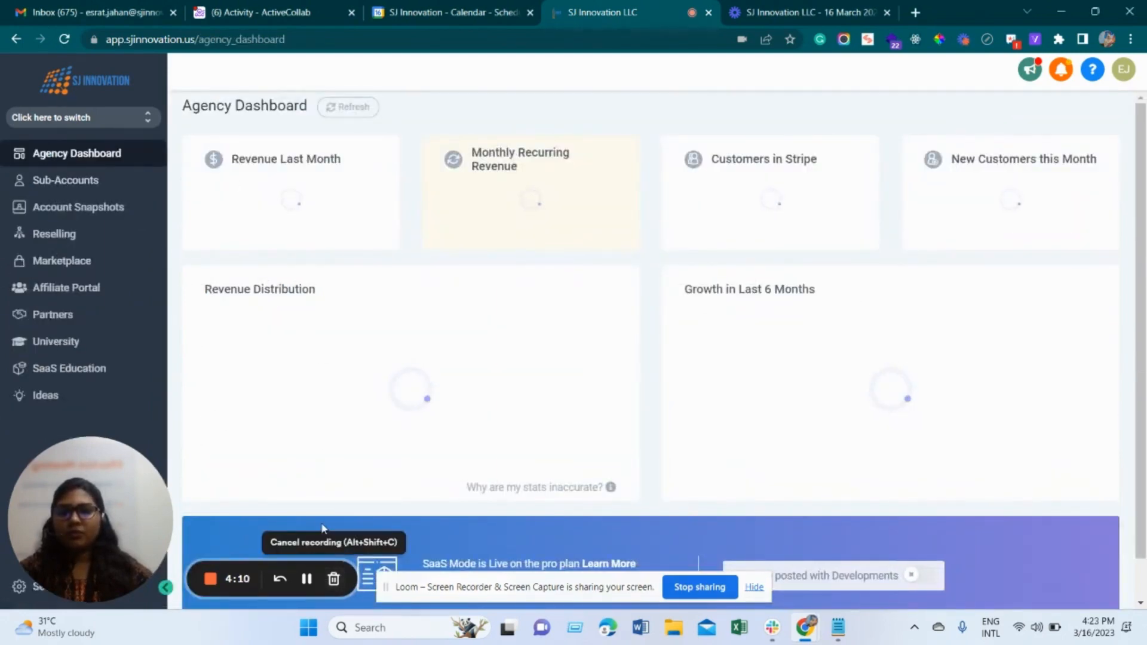
left_click(306, 582)
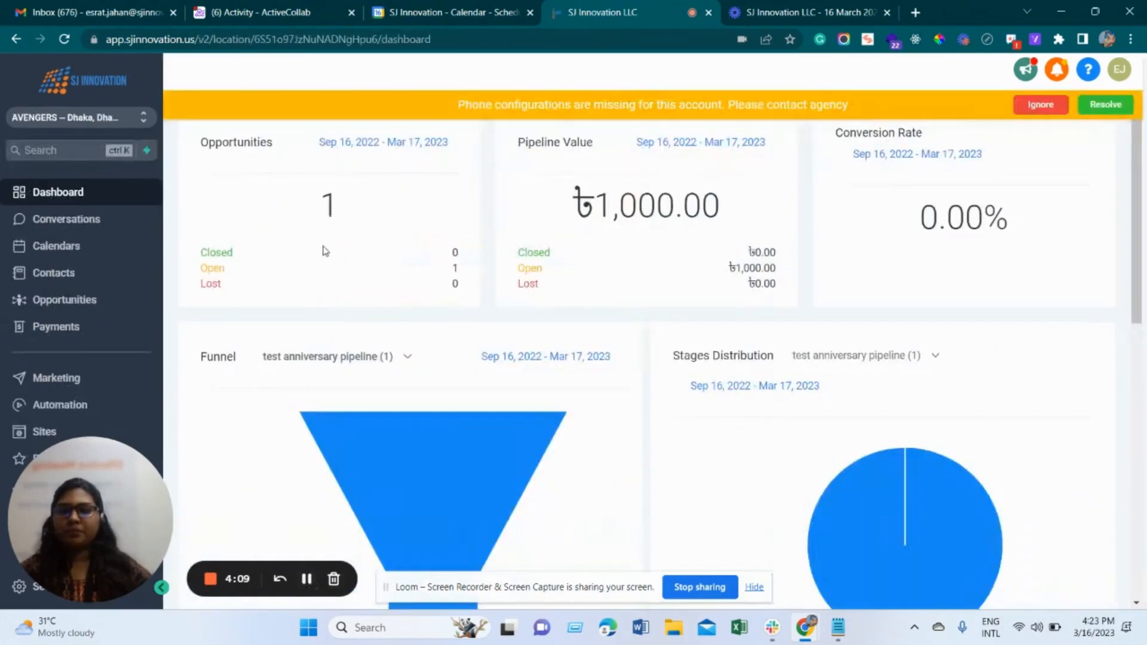
left_click(94, 127)
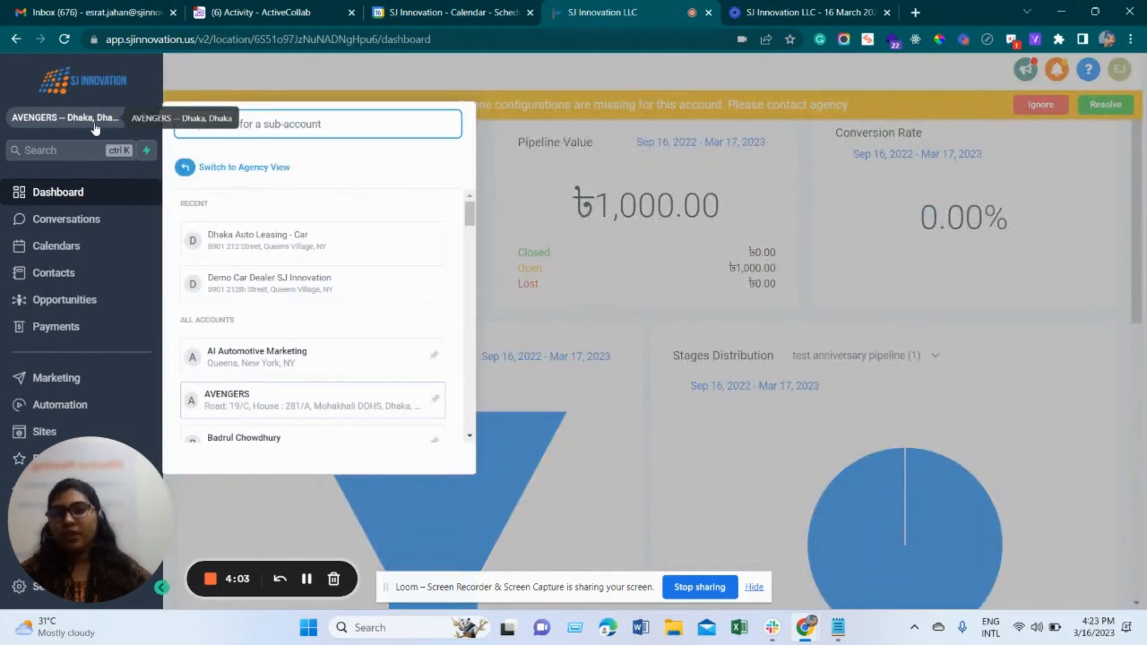
left_click(242, 167)
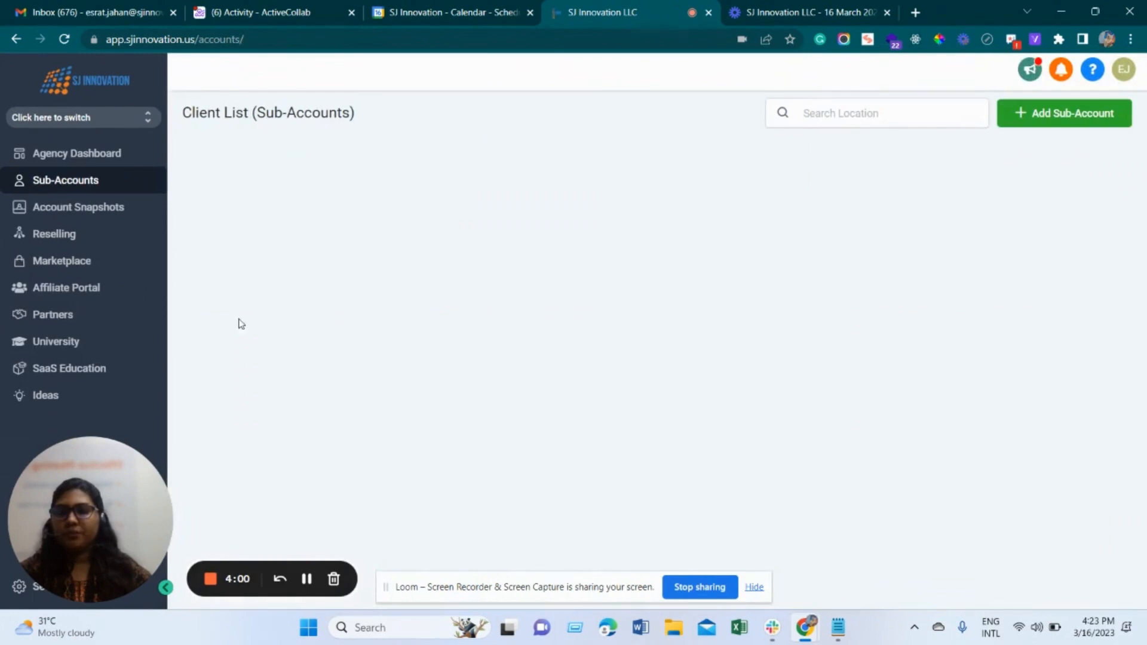
left_click_drag(180, 532, 431, 533)
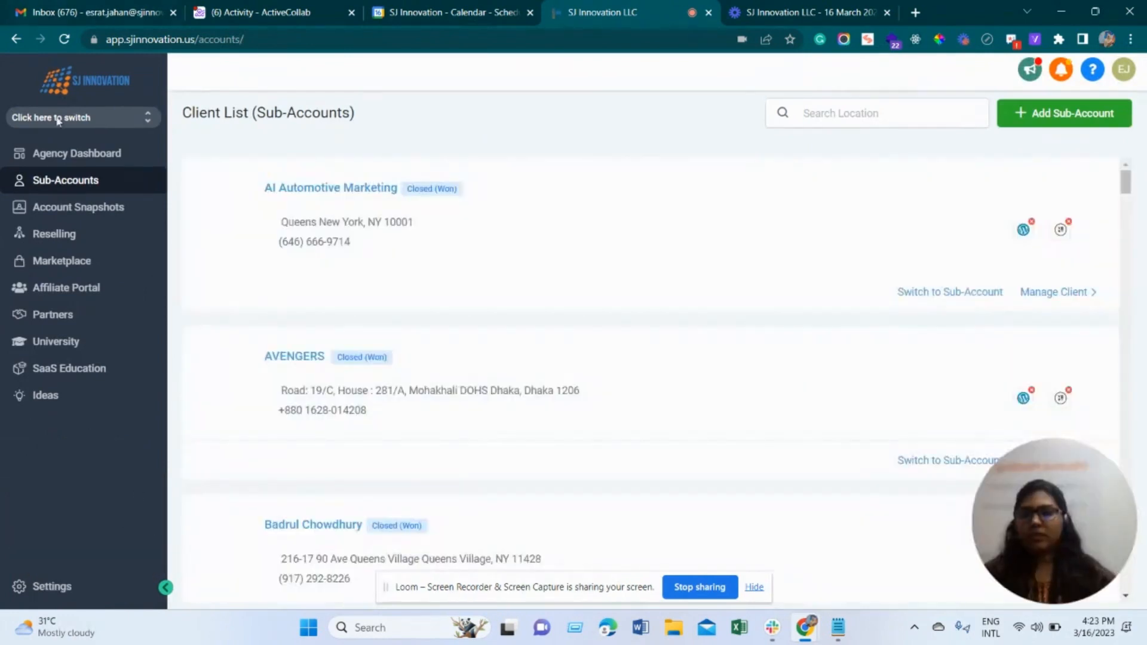
left_click(52, 588)
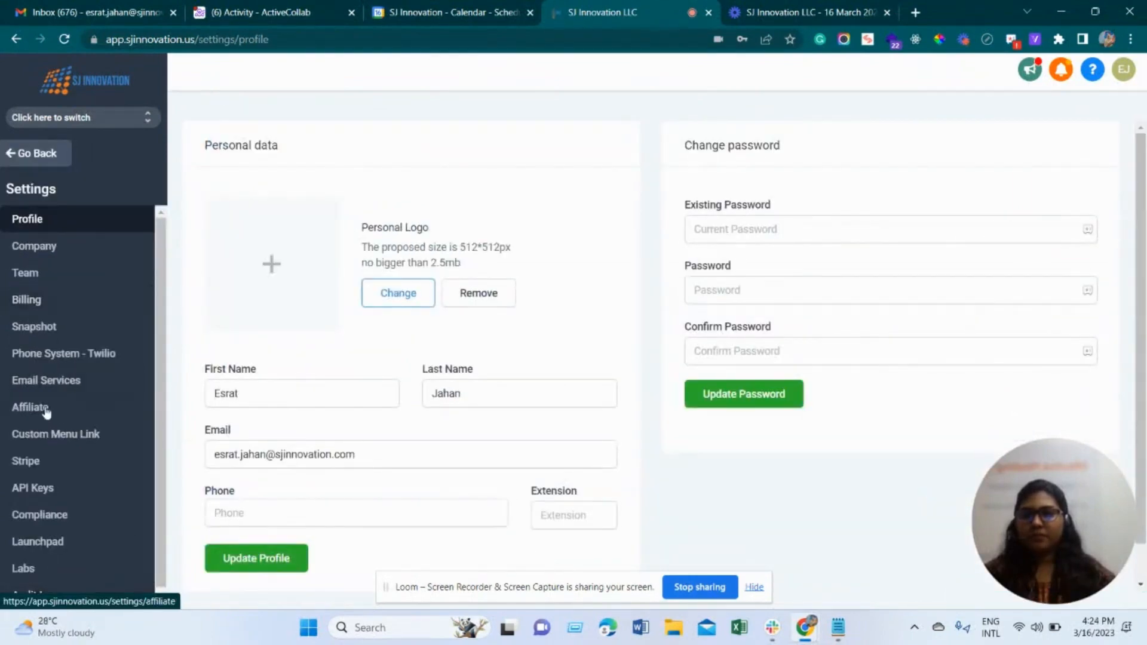
left_click(41, 327)
Step: Fill in a new account snapshot named Test for the BD Physicians account and discard it without saving
left_click(987, 154)
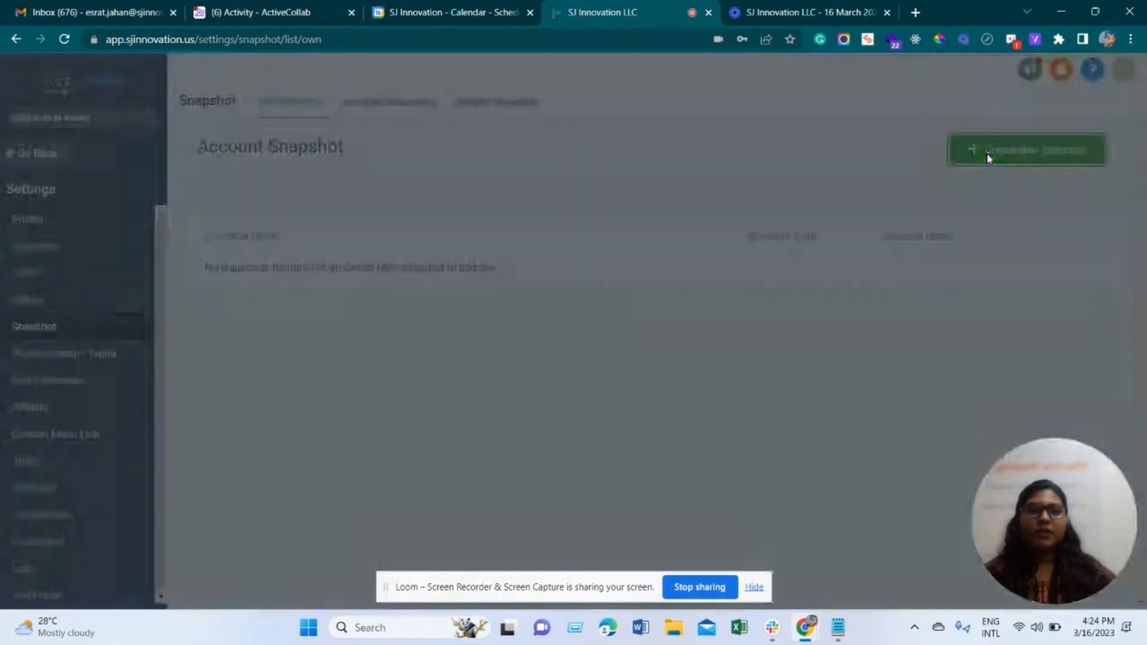
left_click(465, 190)
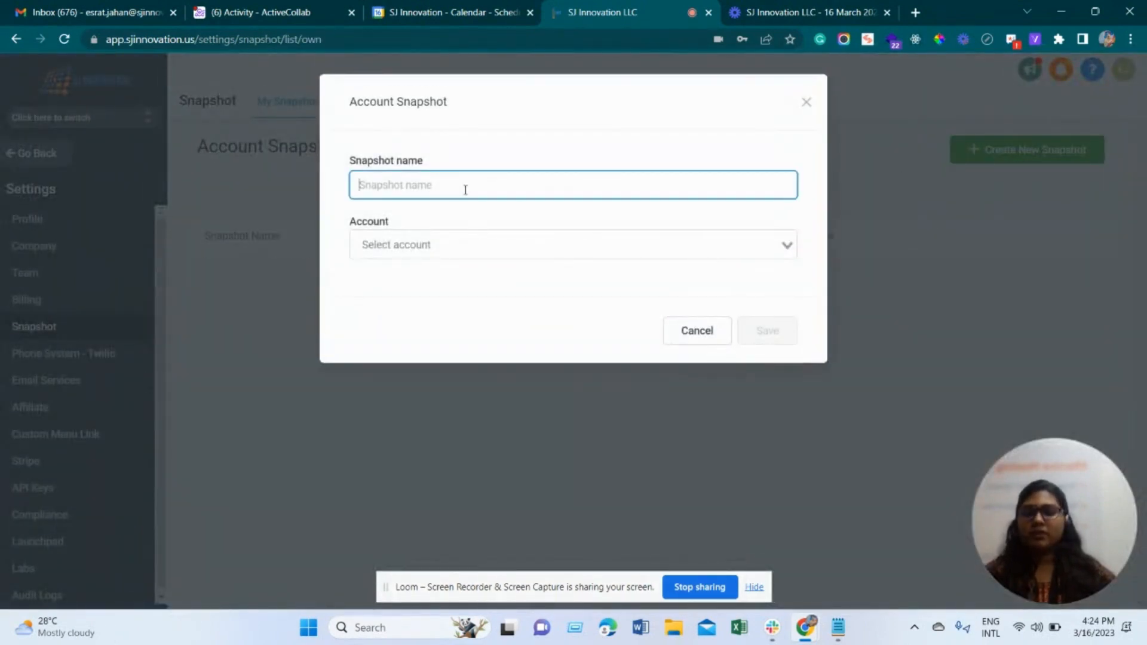
type("Test")
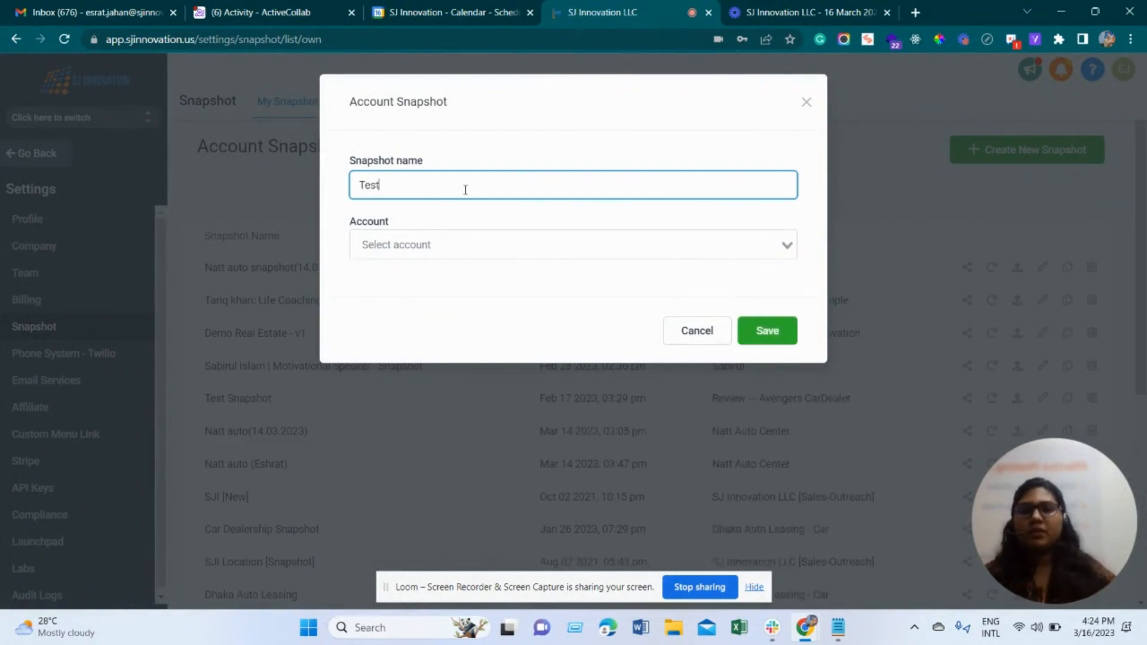
left_click(502, 254)
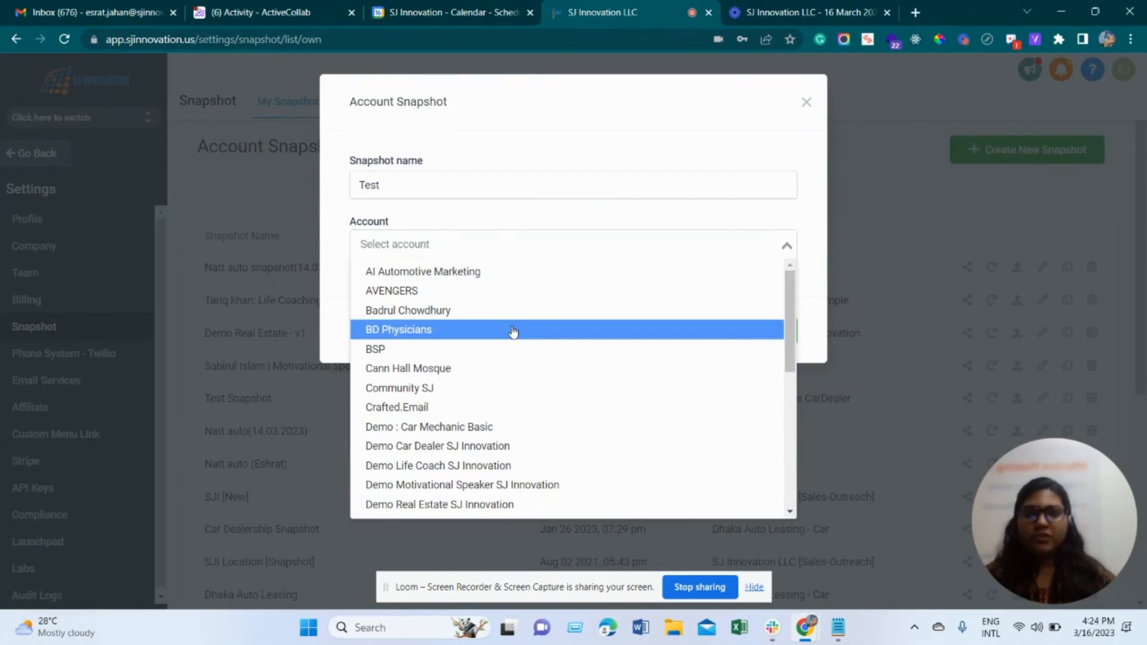
left_click(513, 330)
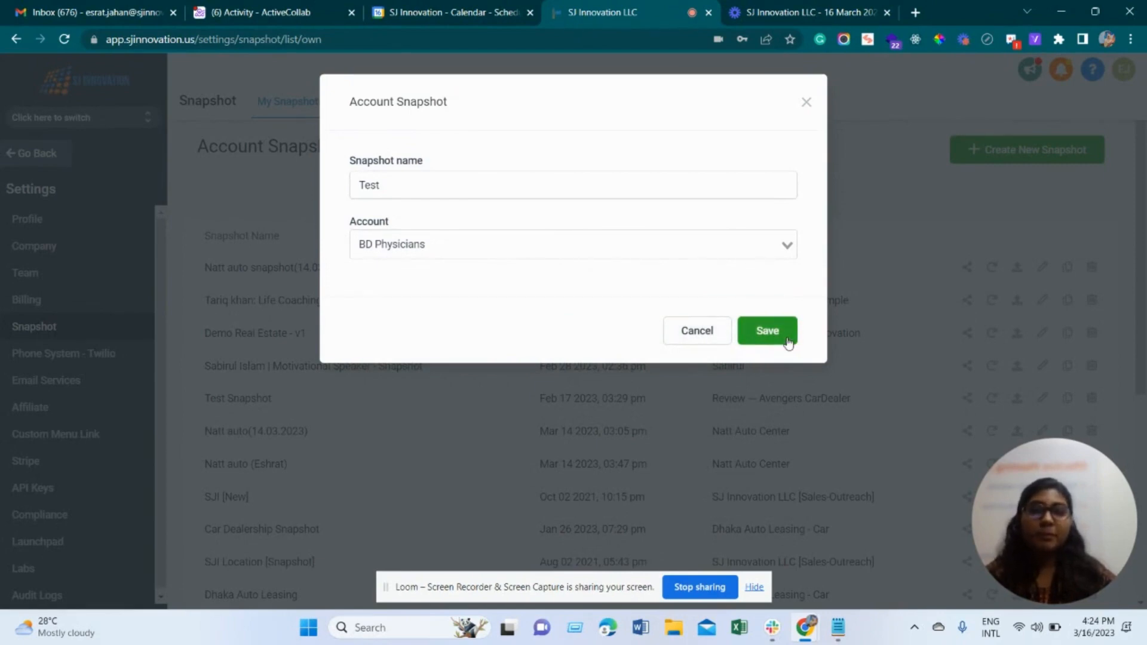
left_click(681, 340)
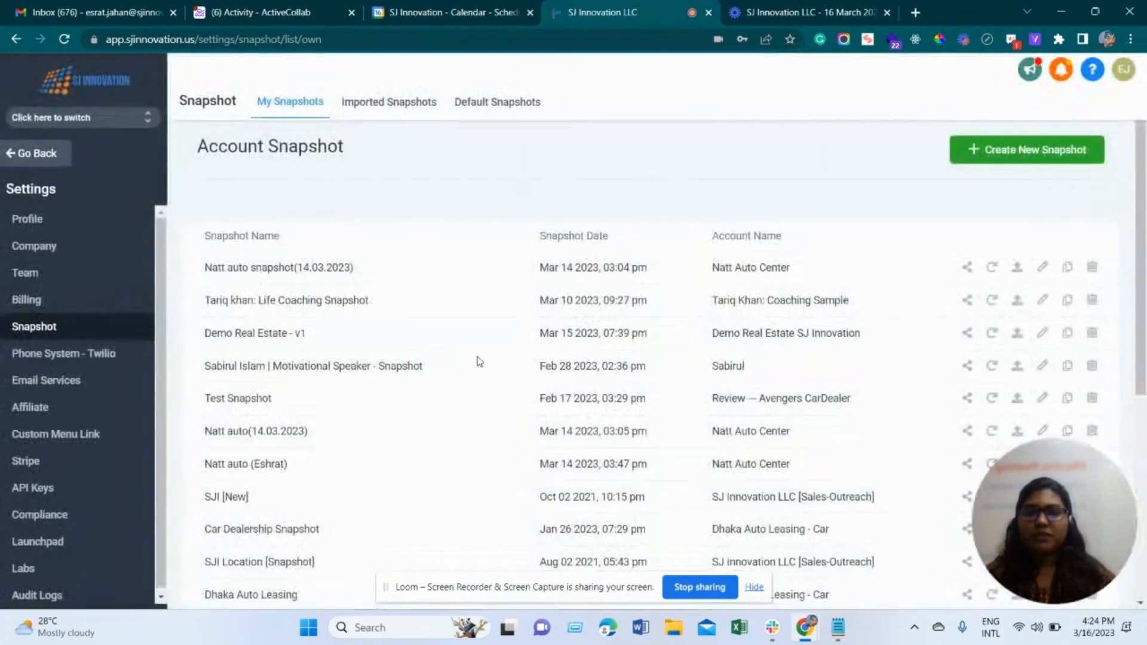
Step: Find the existing Test snapshot of the AVENGERS account in the agency's own snapshot list
scroll(487, 362, "down", 6)
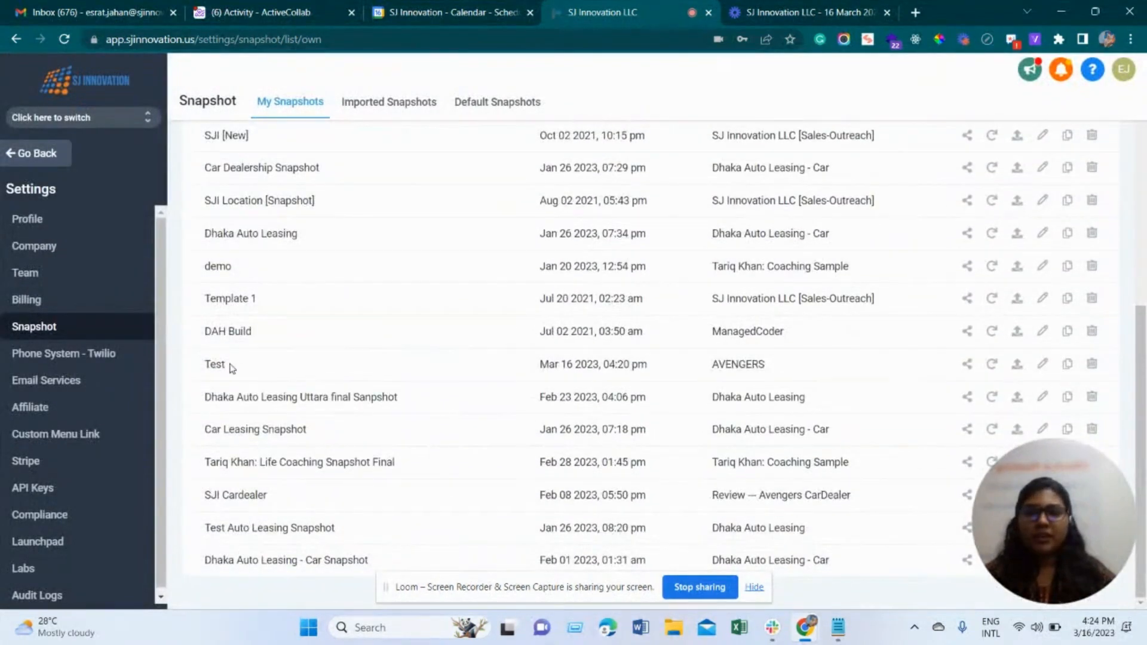
left_click_drag(233, 367, 187, 368)
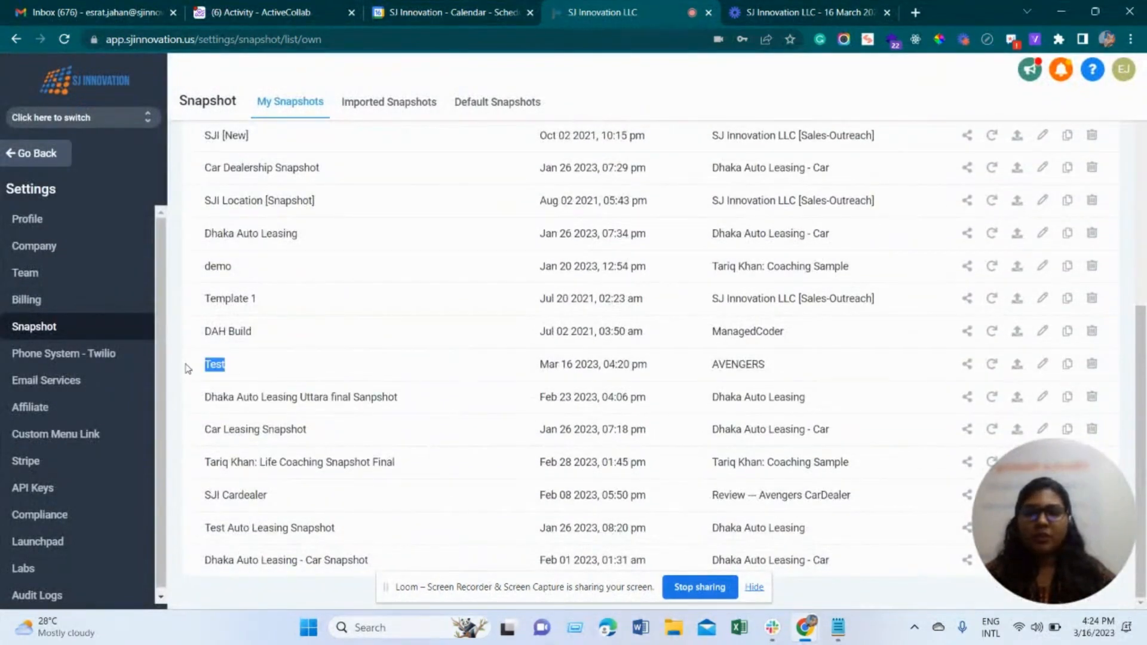
left_click(268, 370)
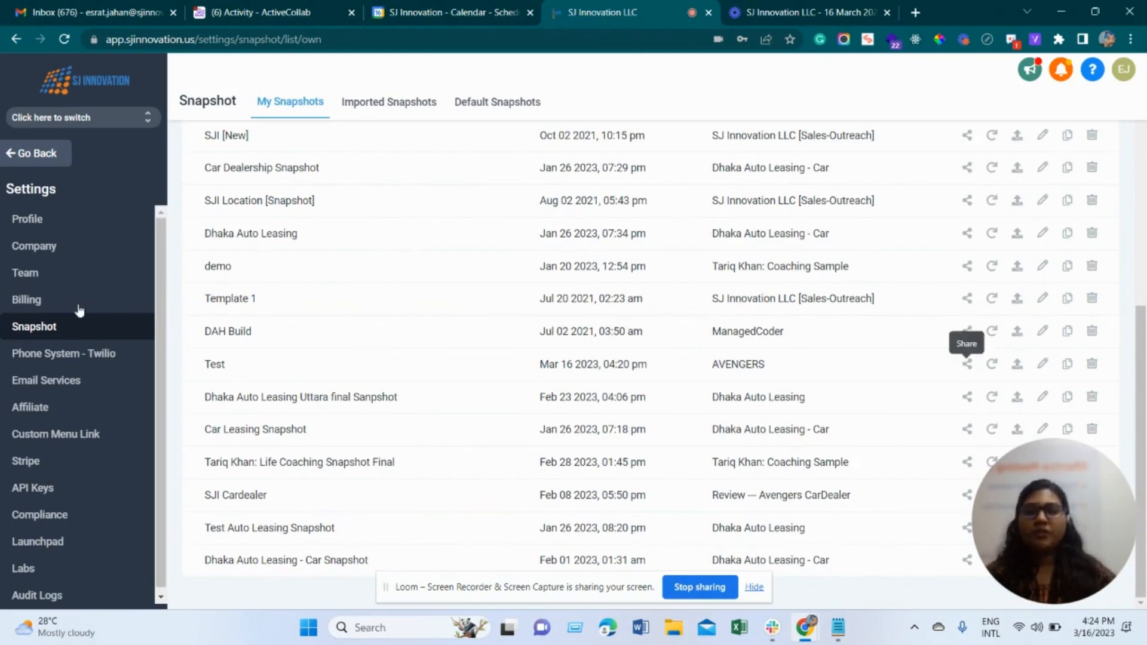
scroll(458, 332, "up", 6)
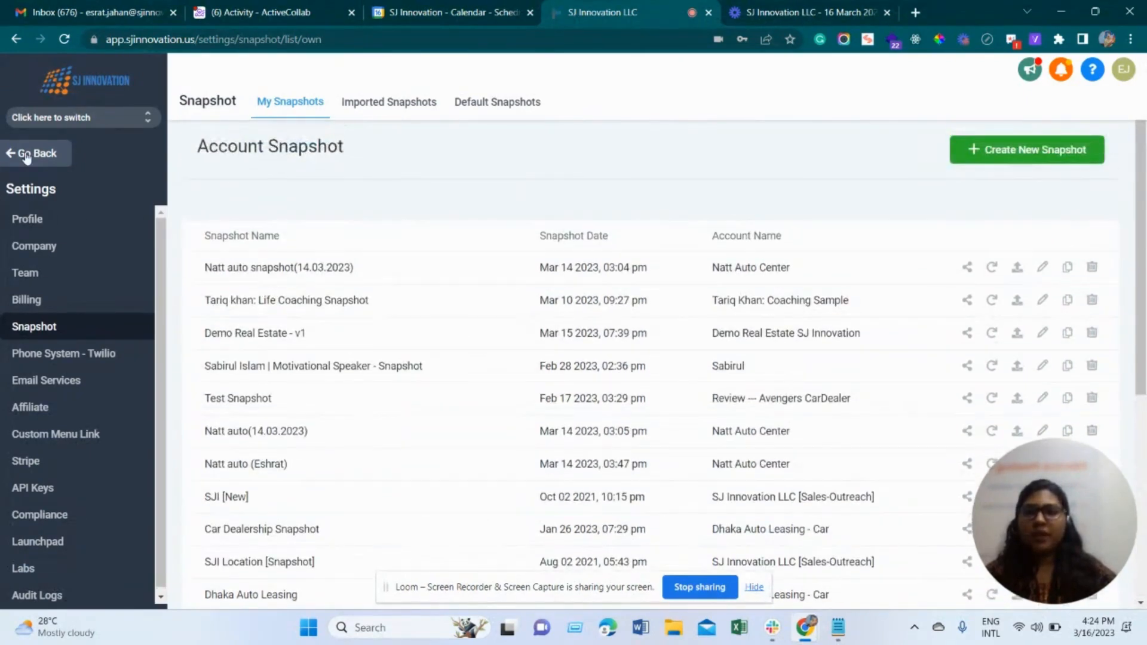
Step: Return to the agency dashboard and view the affiliate share link saved in Notepad
left_click(25, 157)
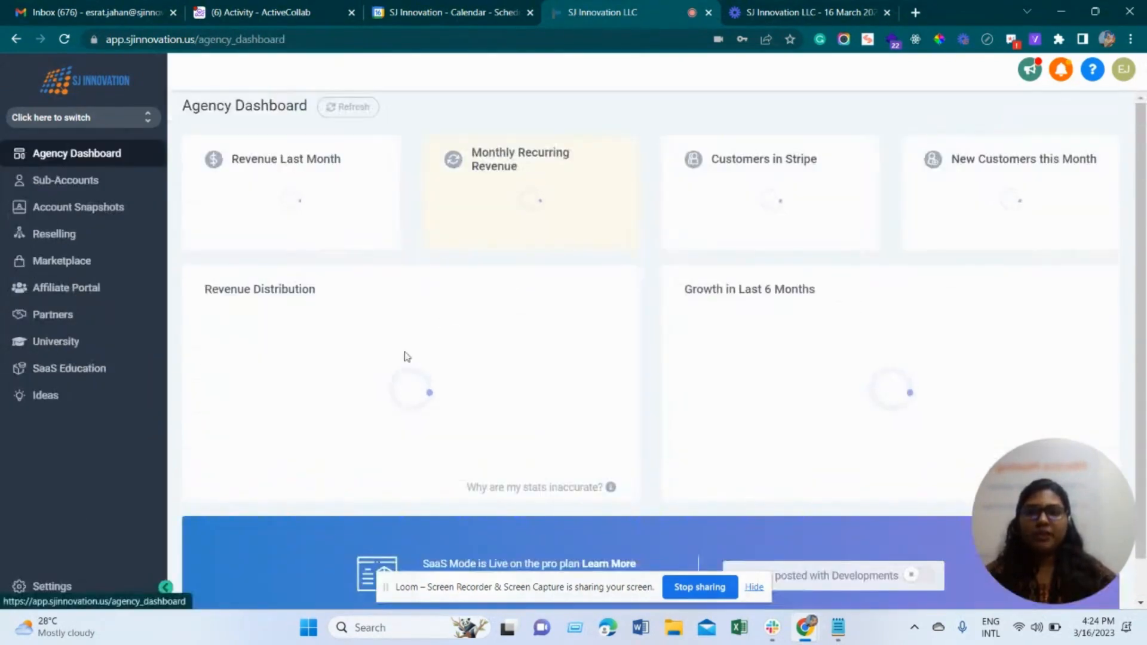
left_click(838, 629)
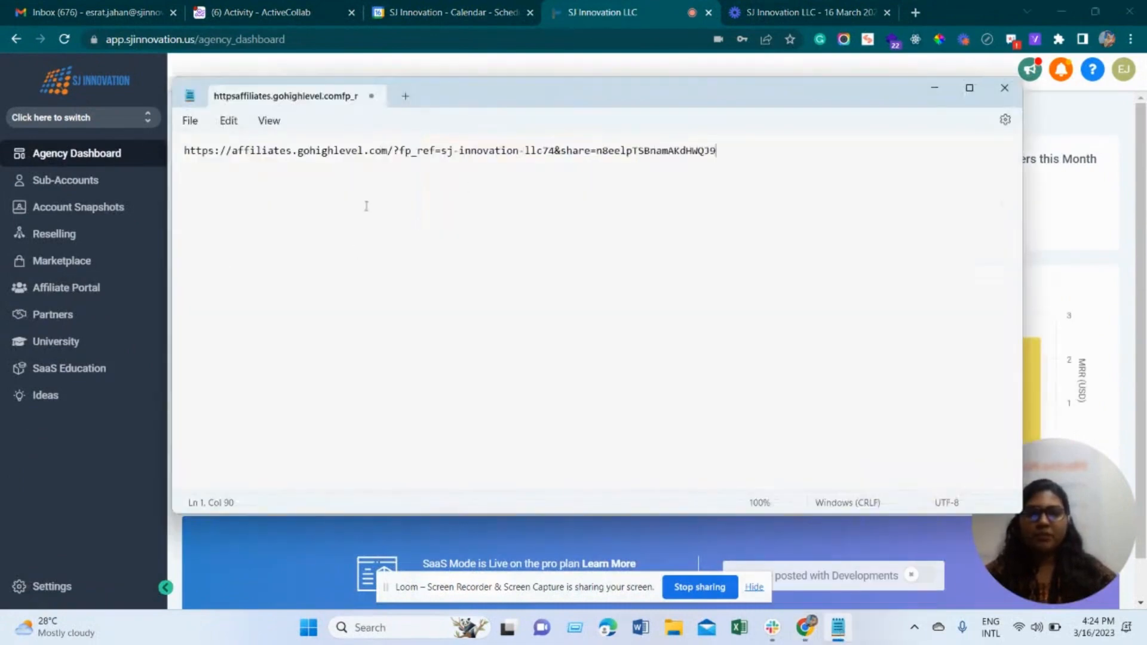
left_click_drag(739, 156, 179, 154)
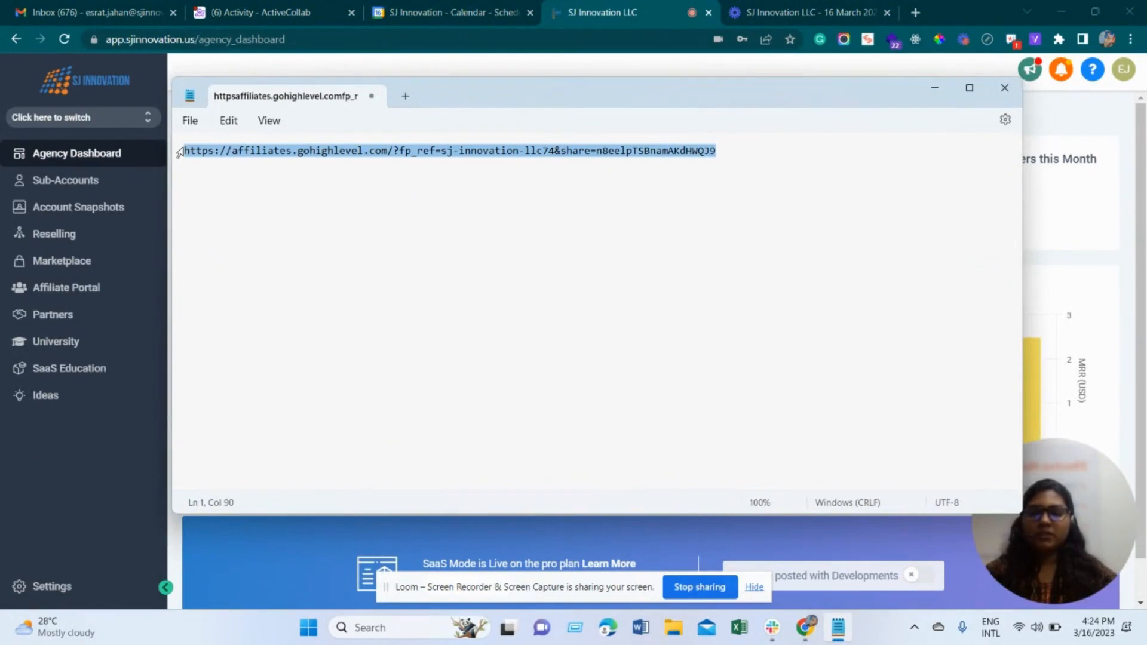
left_click(935, 88)
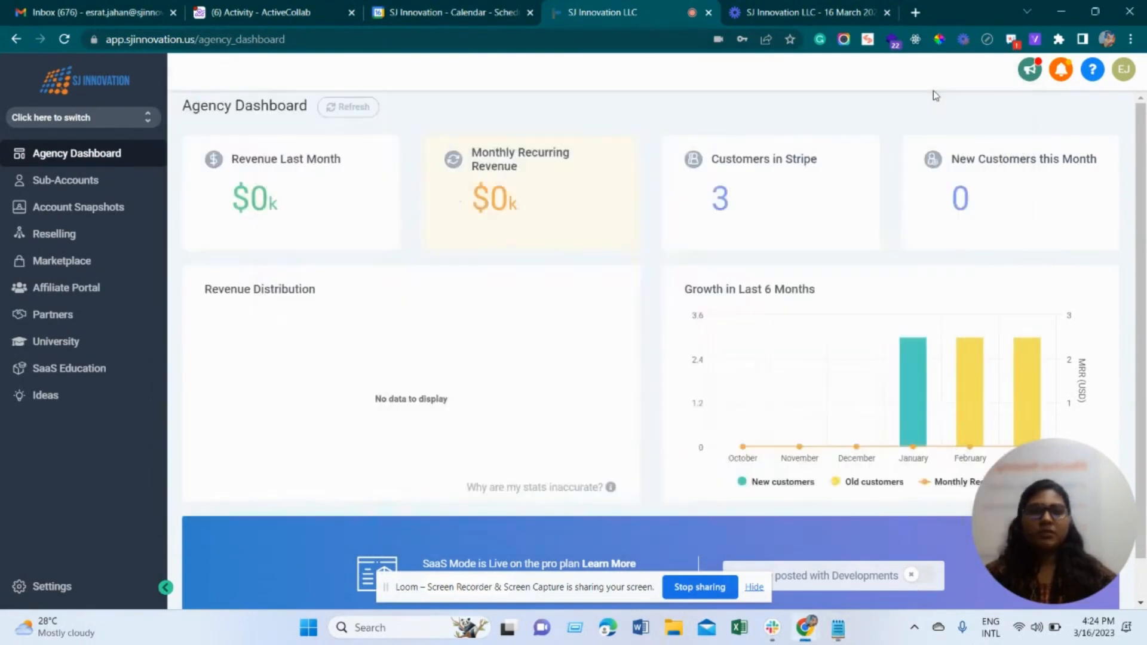
Step: Open the AVENGERS sub-account's details and start loading a snapshot into it
left_click(73, 181)
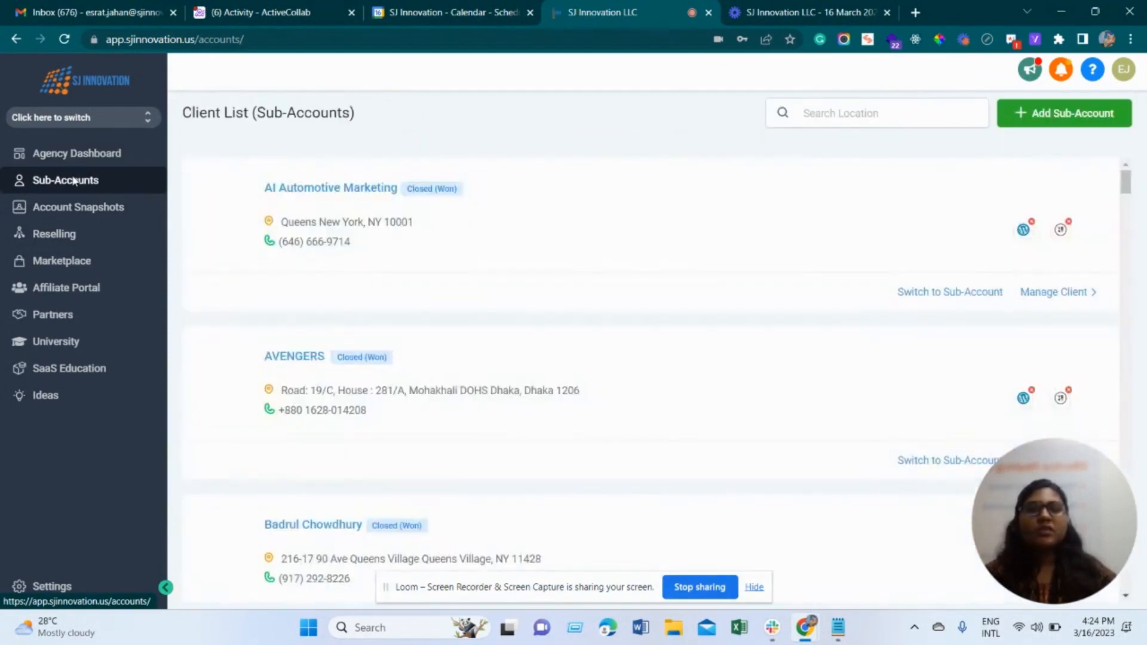
left_click(299, 359)
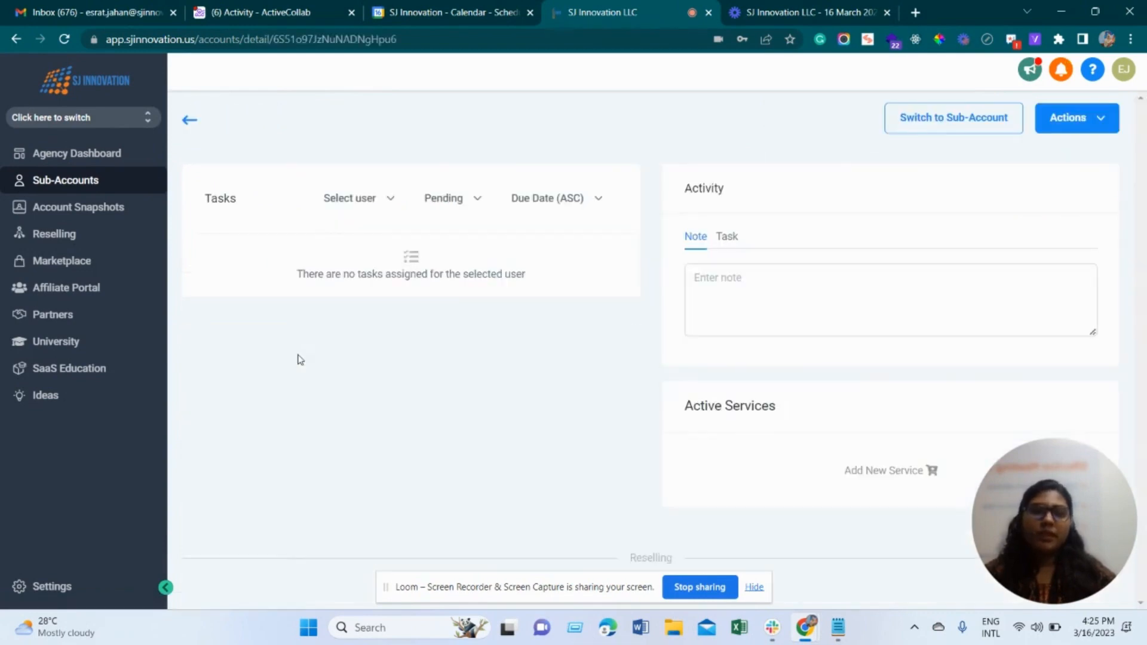
left_click(1104, 124)
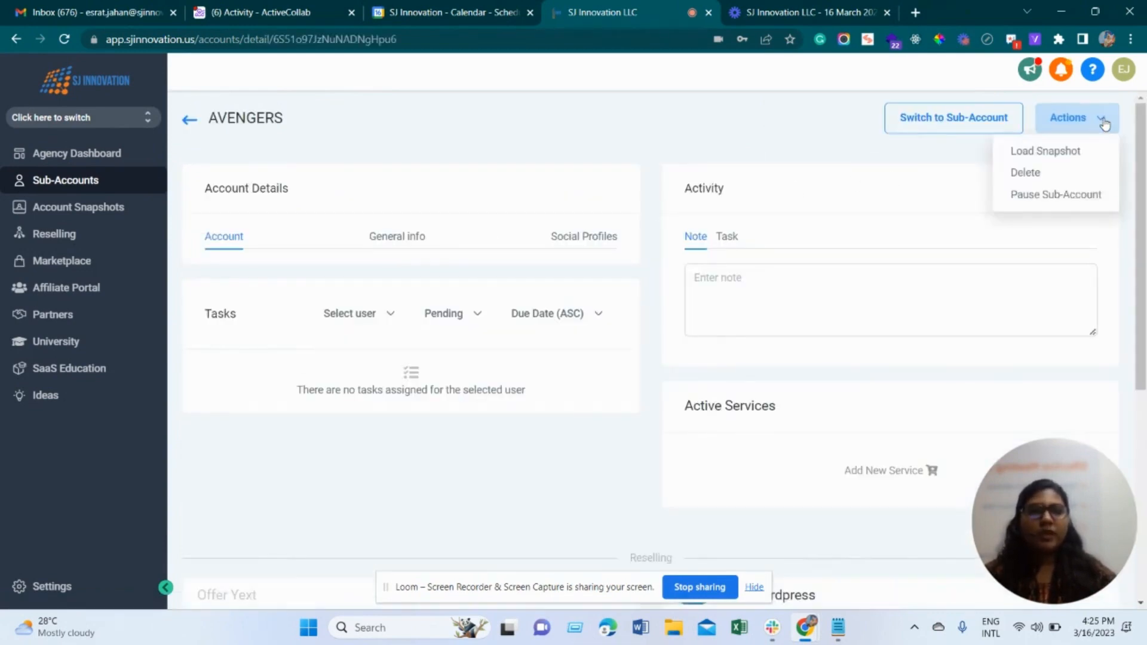
left_click(1050, 153)
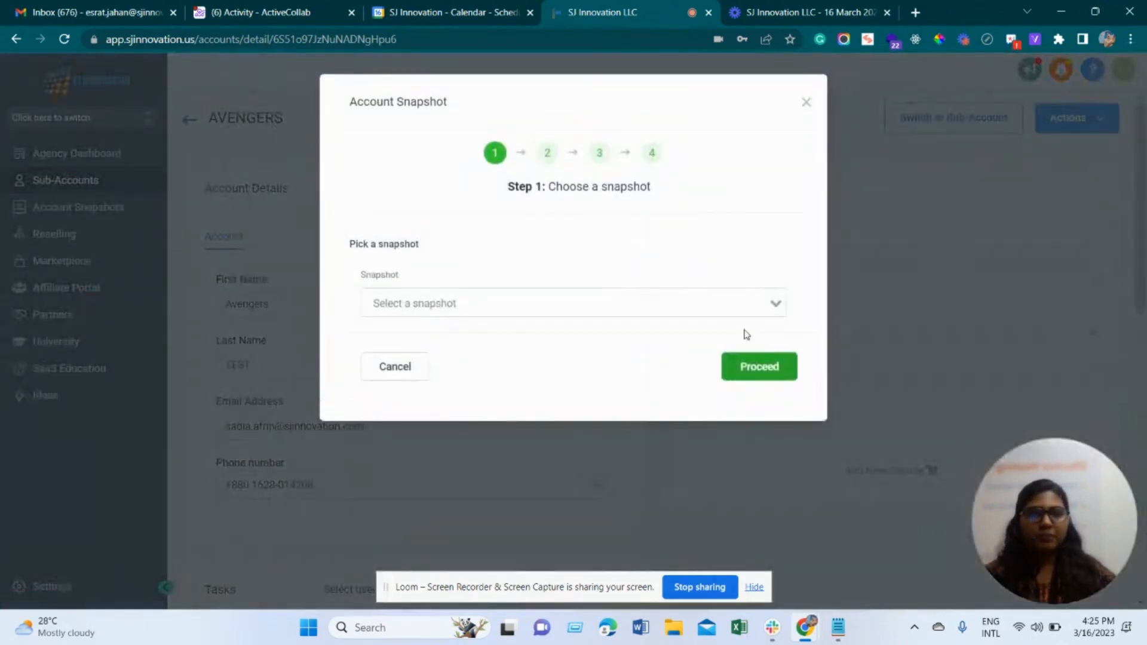
Step: Choose the first "Imported - Car Dealership Snapshot" as the snapshot to load and proceed to the asset selection
left_click(553, 299)
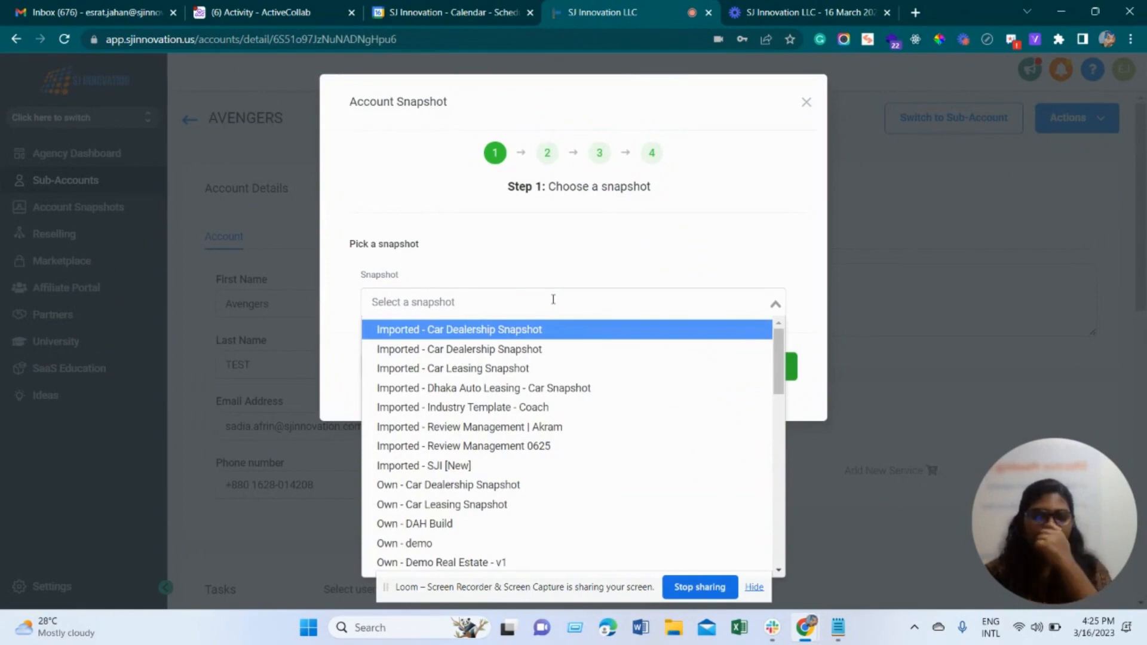
scroll(606, 458, "down", 10)
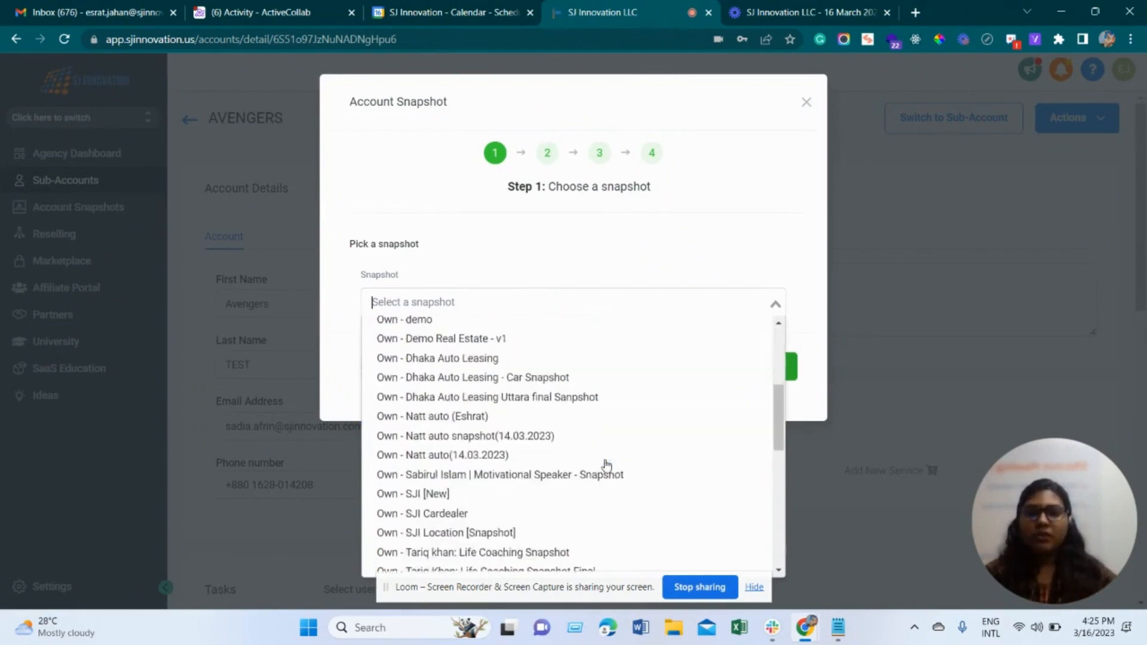
scroll(556, 495, "up", 10)
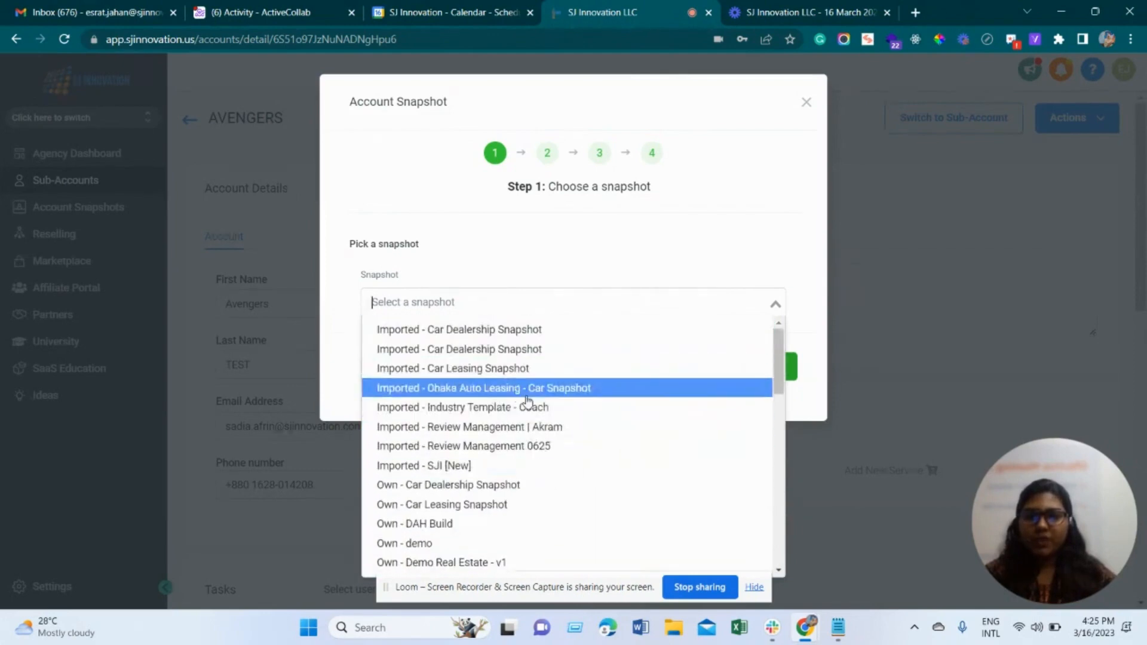
scroll(607, 442, "down", 5)
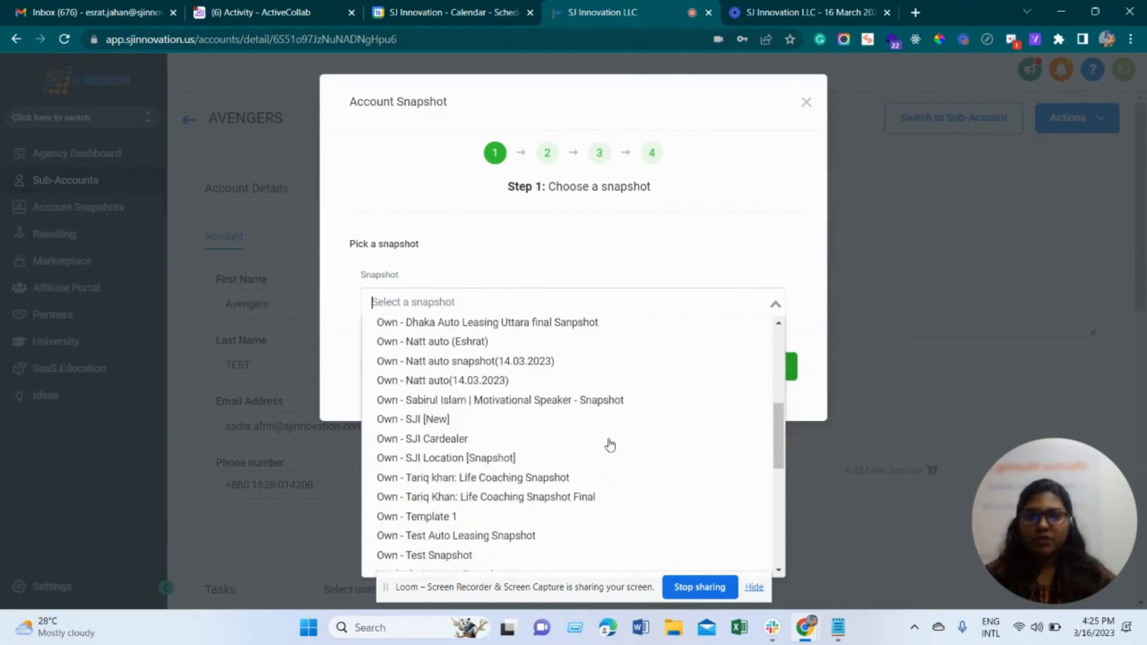
scroll(607, 442, "up", 5)
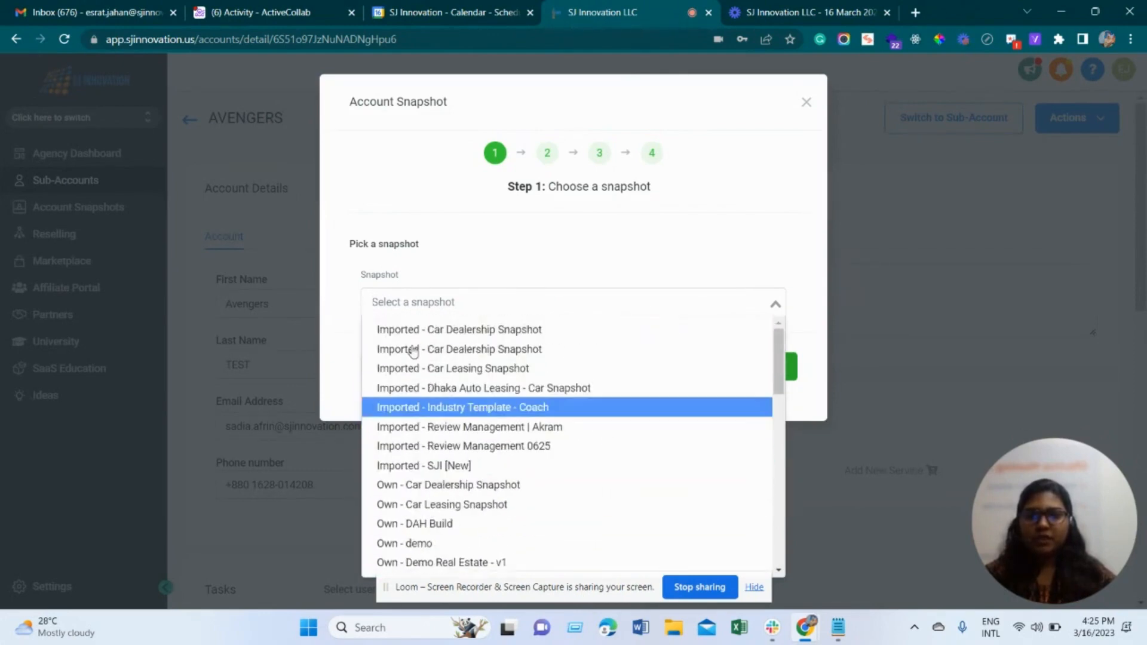
left_click(561, 331)
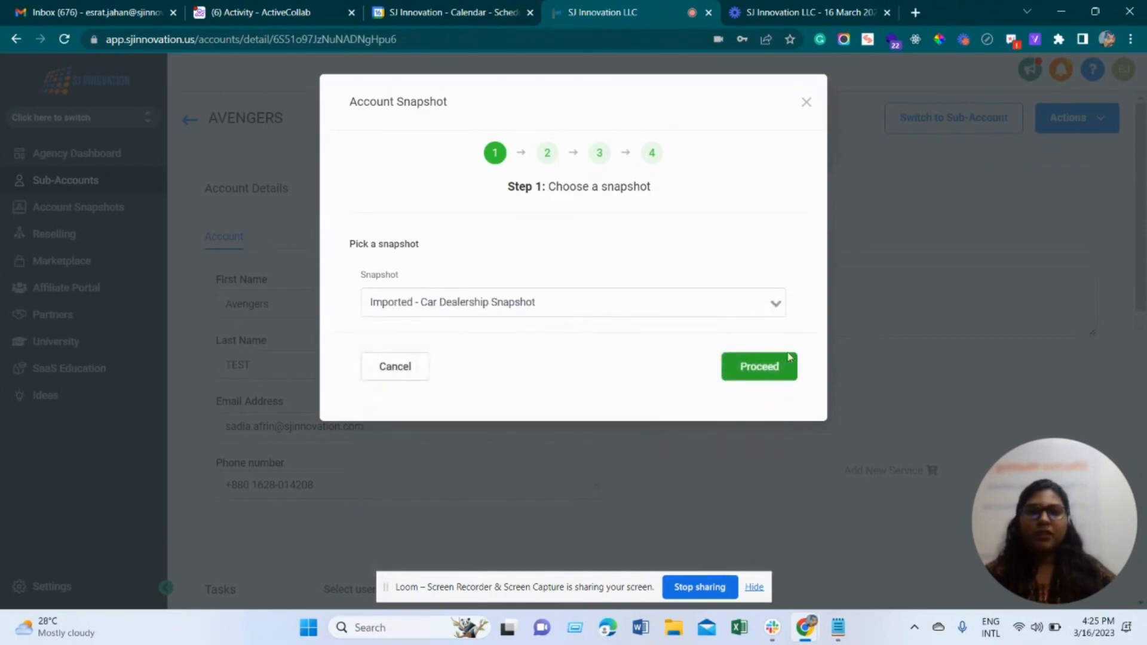
left_click(766, 374)
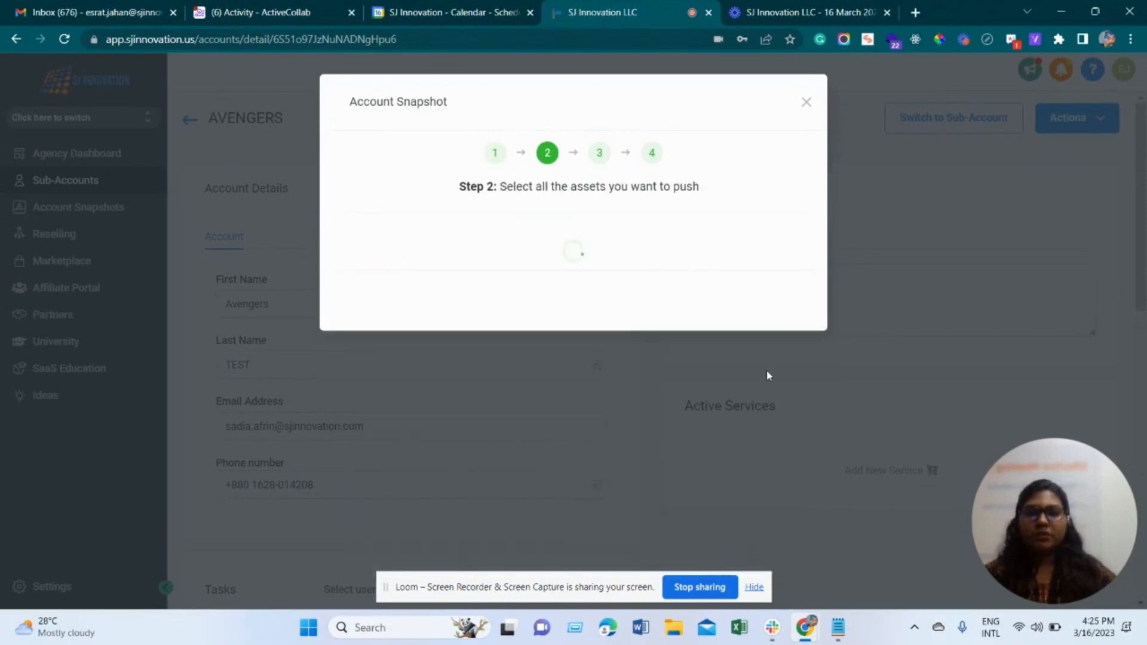
Step: Review the asset categories linked to the snapshot, from Calendars through Workflow, and their Skip and Select All options
scroll(592, 285, "down", 3)
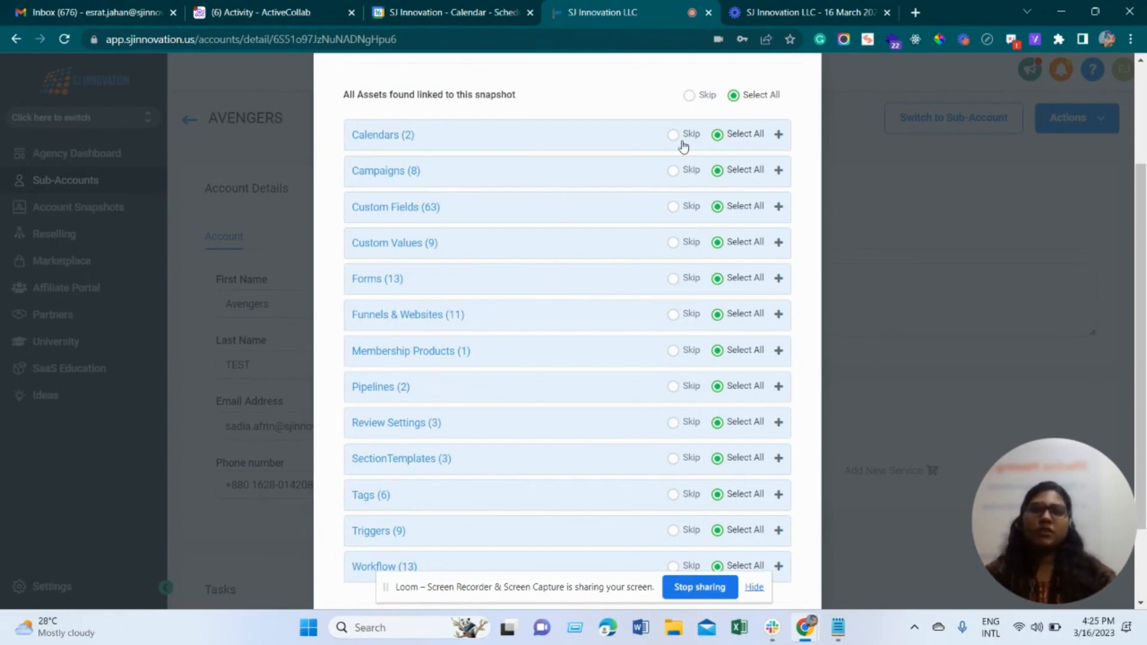
scroll(689, 269, "down", 2)
scroll(690, 268, "up", 5)
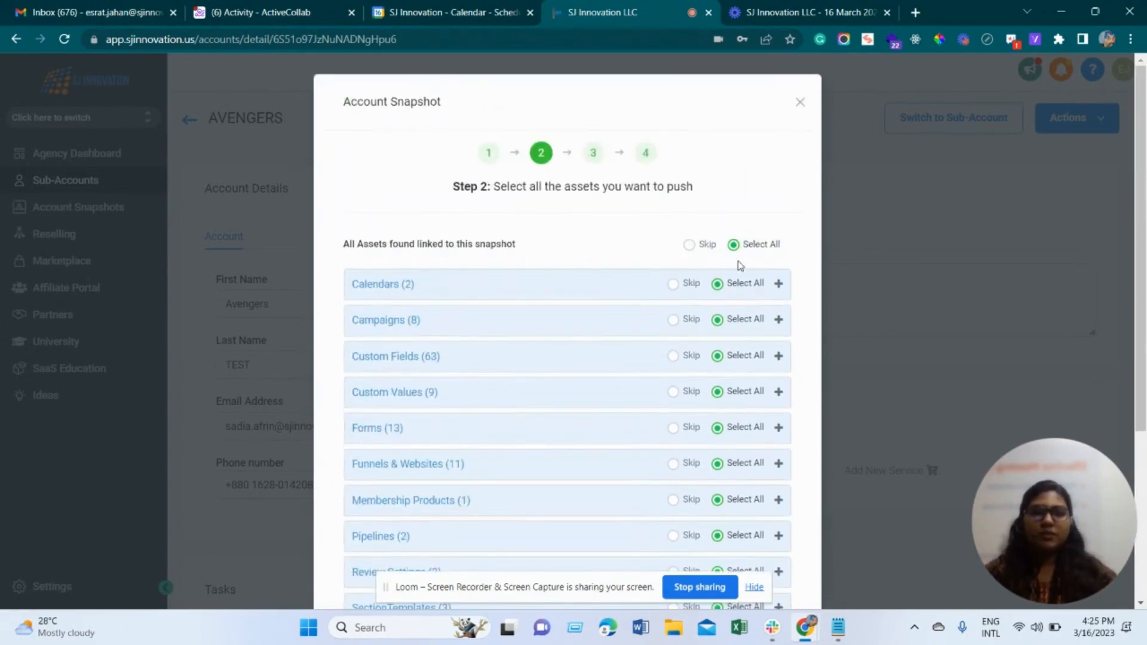
scroll(691, 294, "down", 2)
scroll(691, 295, "down", 1)
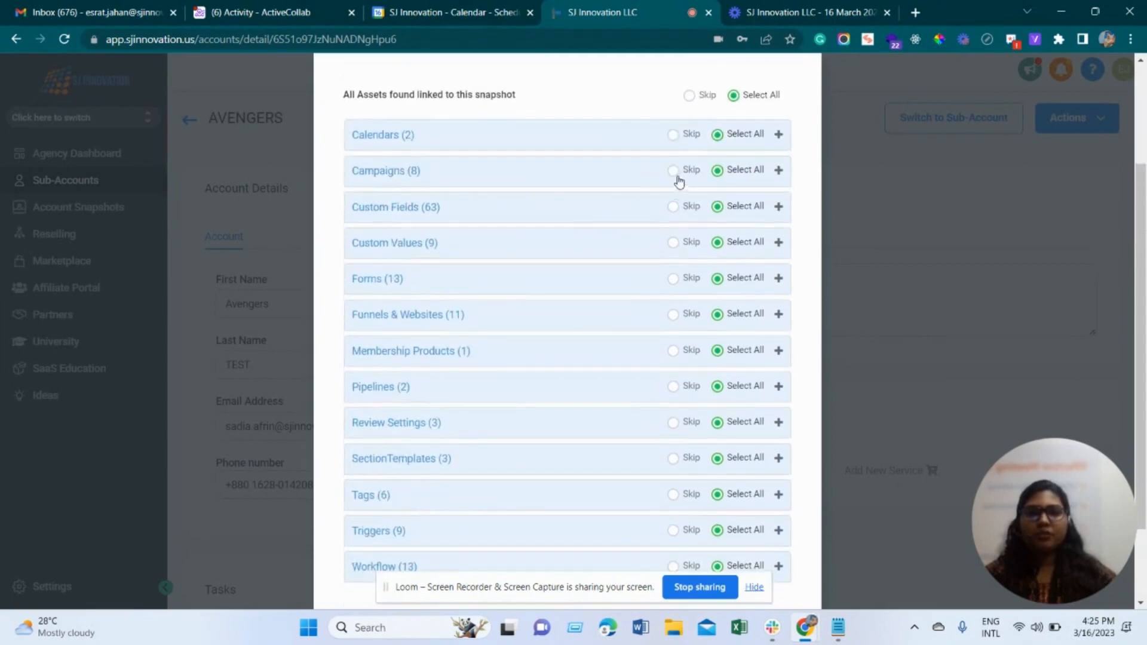
scroll(483, 317, "down", 2)
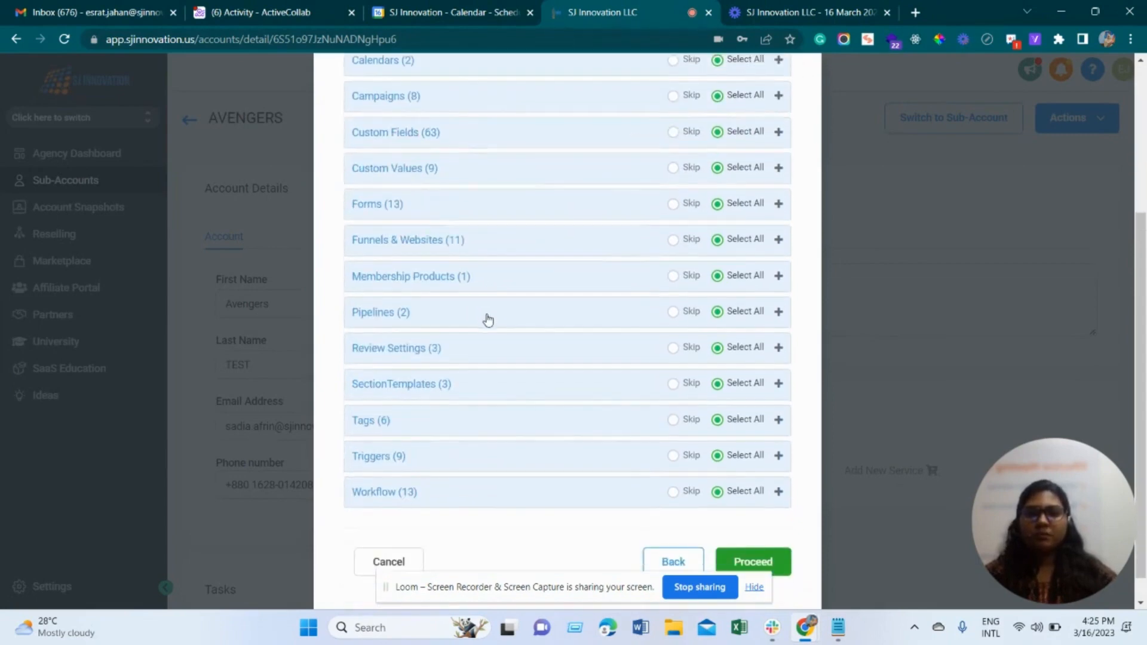
Step: Set Triggers, Tags, SectionTemplates, Review Settings and Pipelines to Skip while leaving Workflow on Select All
left_click(680, 493)
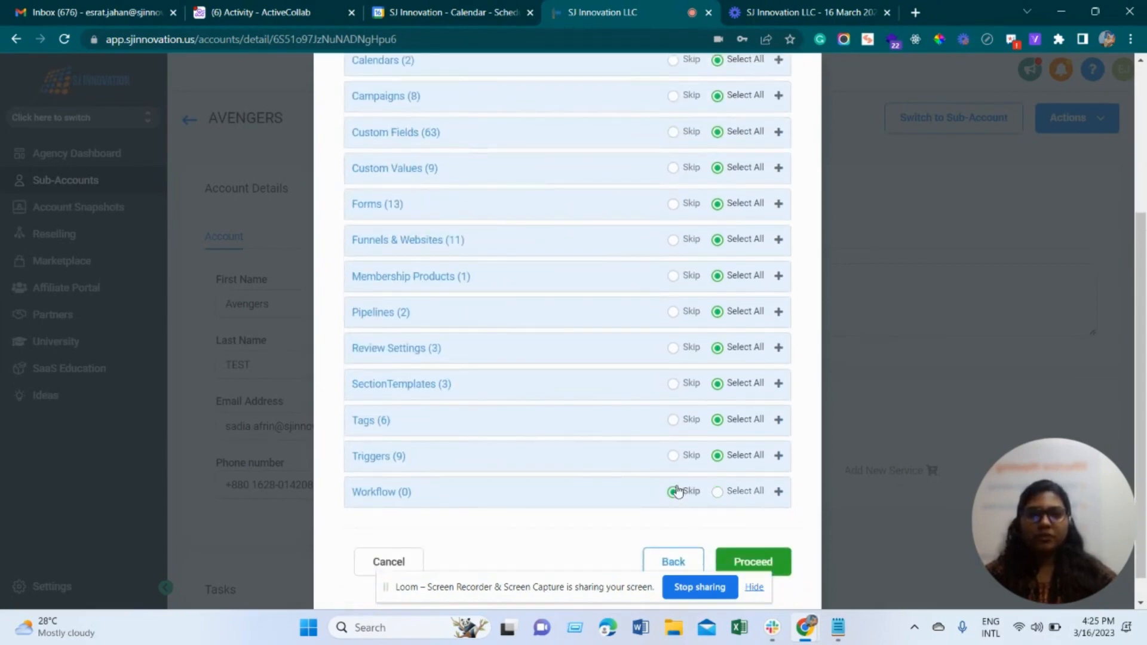
left_click(718, 491)
left_click(673, 456)
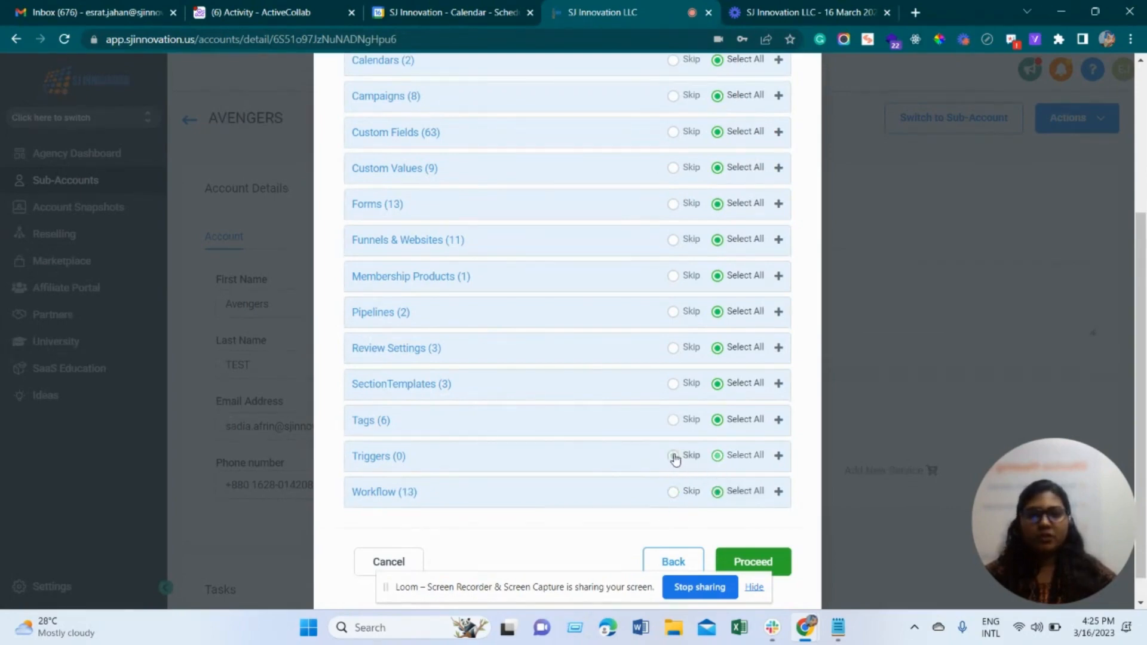
left_click(673, 420)
left_click(673, 384)
left_click(673, 349)
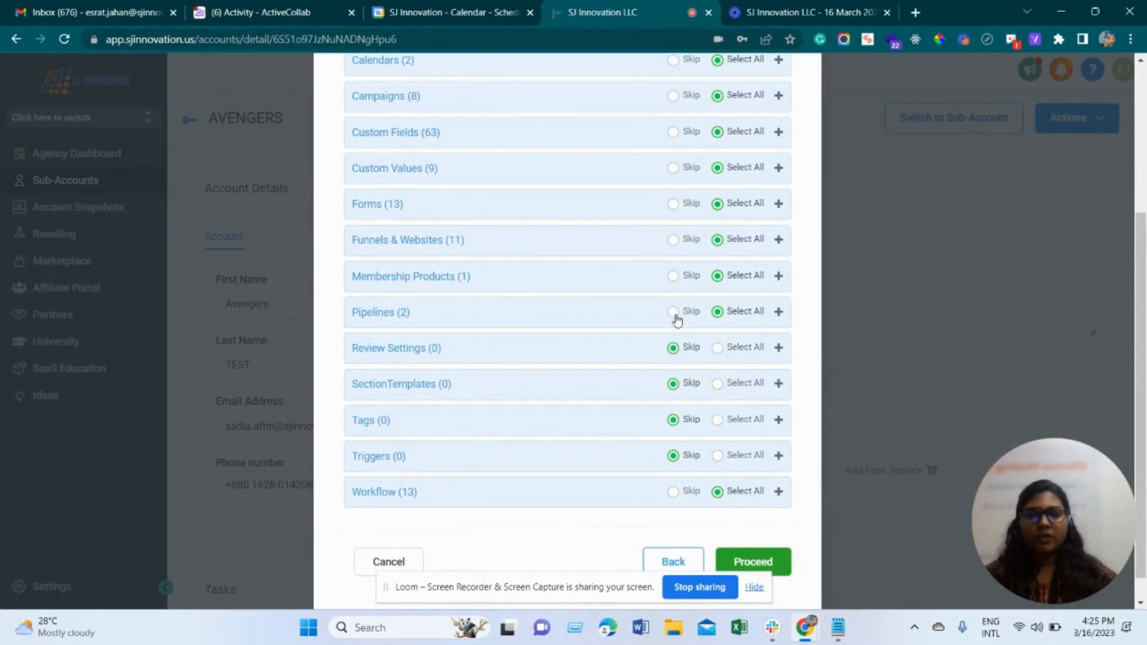
left_click(673, 312)
Step: Set Membership Products, Funnels & Websites, Forms, Custom Fields, Custom Values, Campaigns and Calendars to Skip as well
scroll(675, 359, "up", 1)
left_click(673, 350)
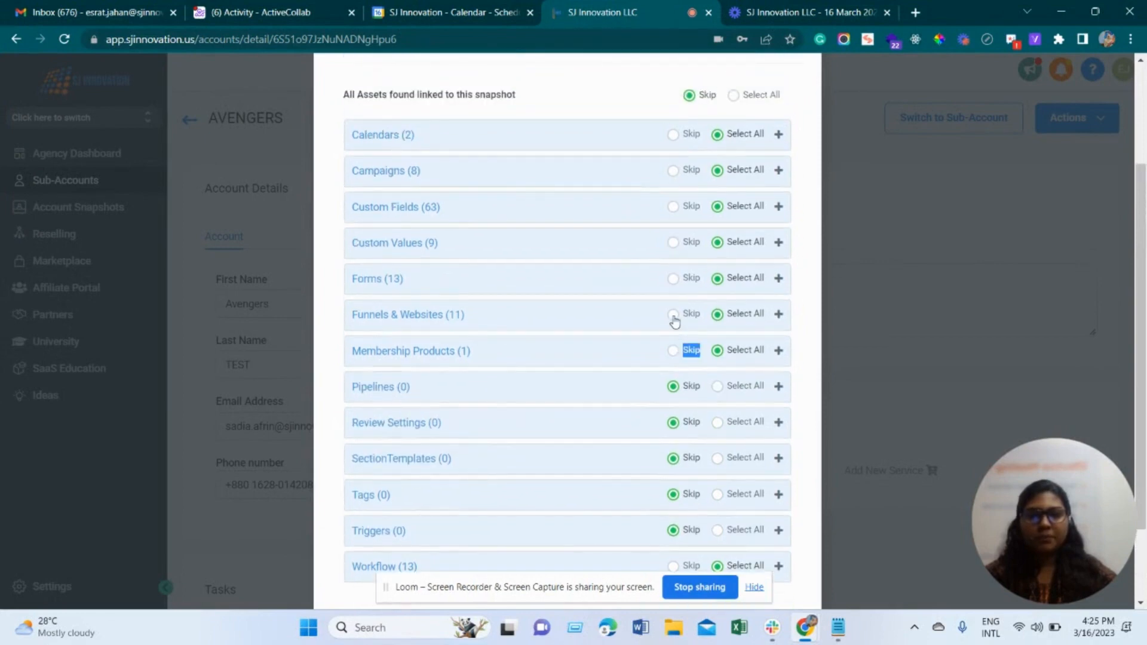
left_click(673, 314)
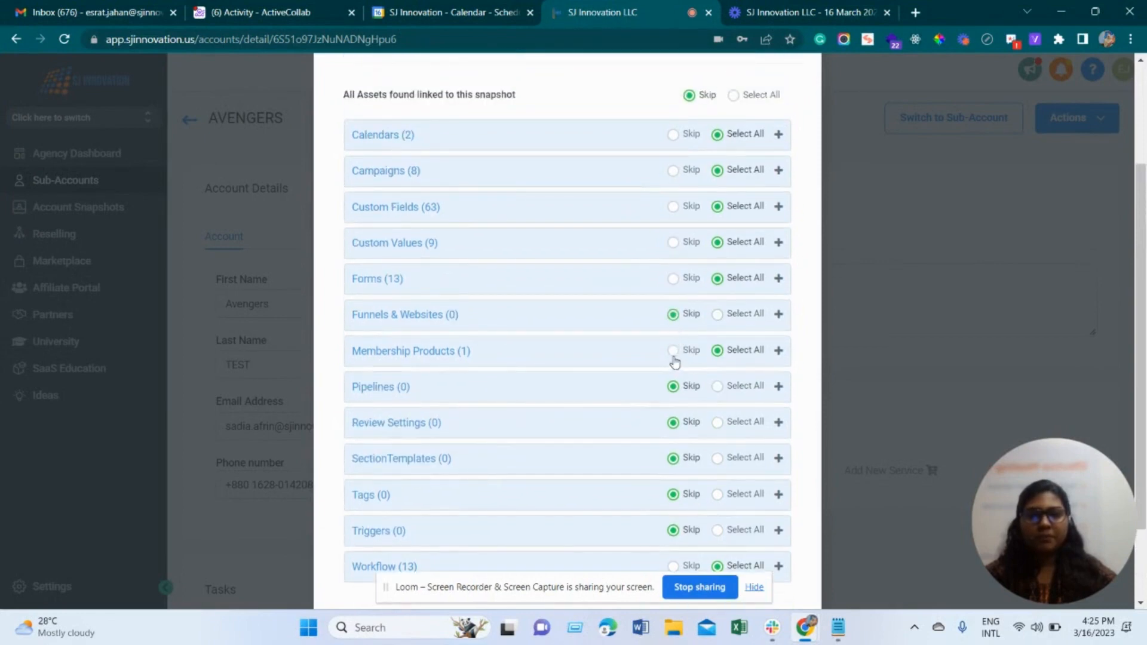
left_click(673, 279)
left_click(672, 232)
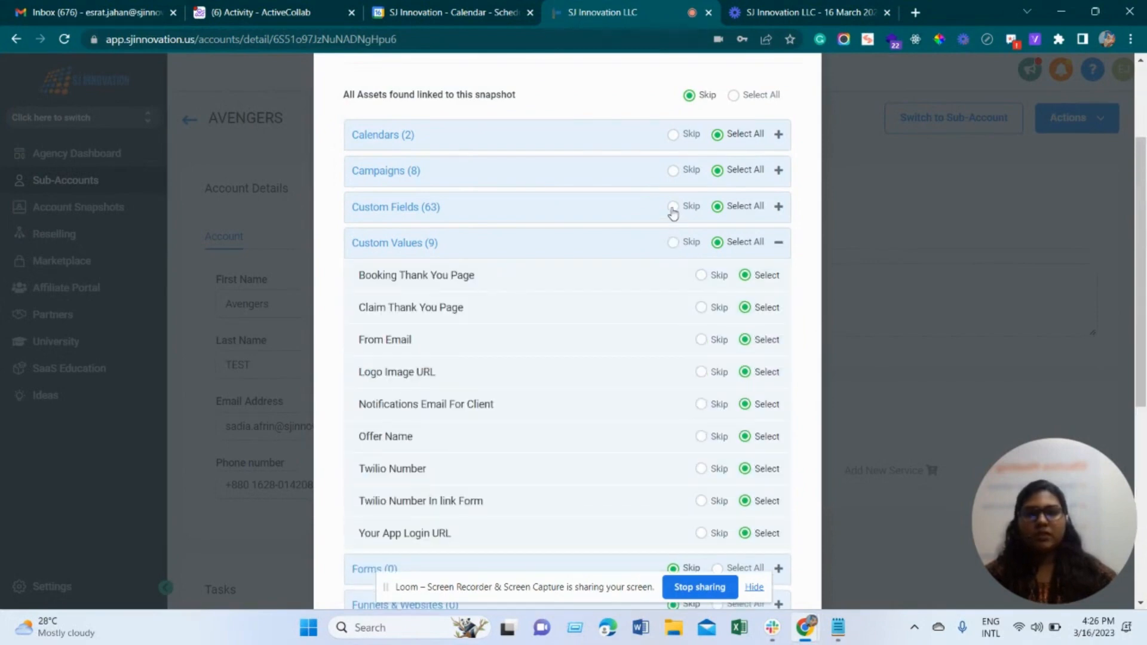
left_click(673, 207)
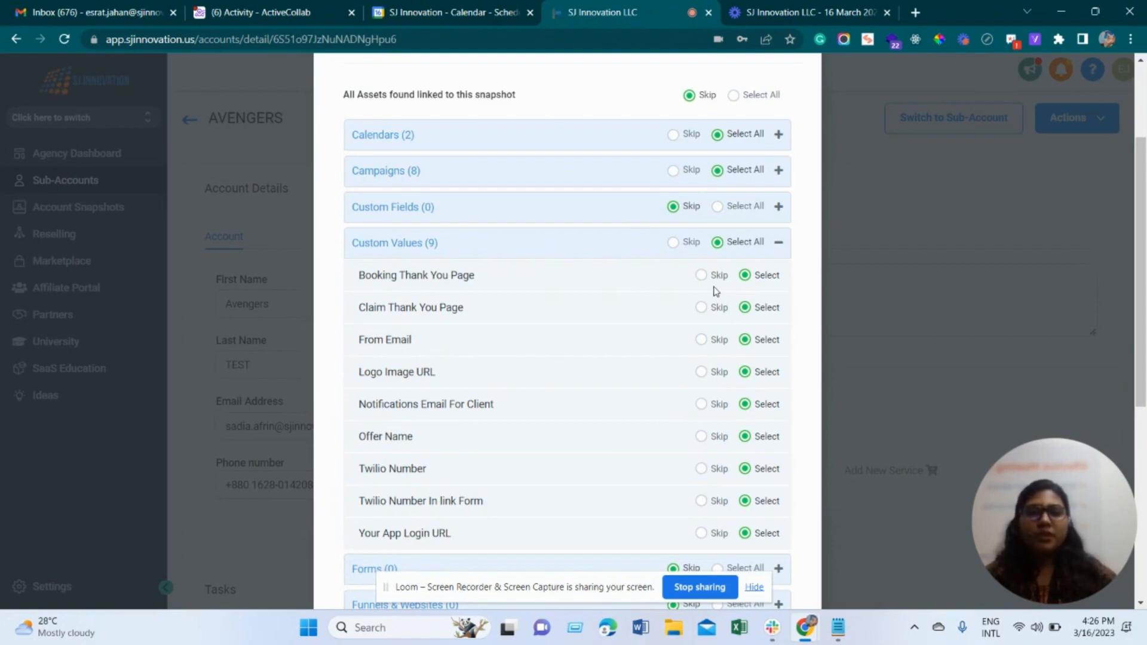
left_click(672, 242)
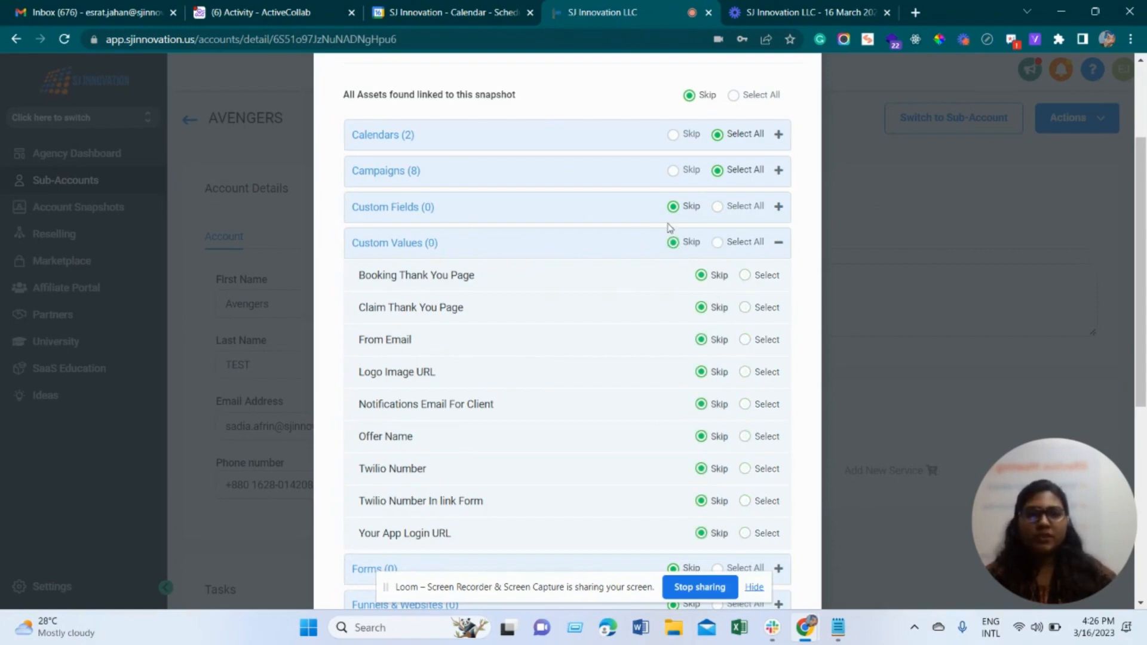
left_click(674, 171)
left_click(673, 134)
Step: Push the selected Workflow assets to the AVENGERS sub-account, continuing past the conflict check, and close the snapshot dialog
scroll(689, 281, "down", 6)
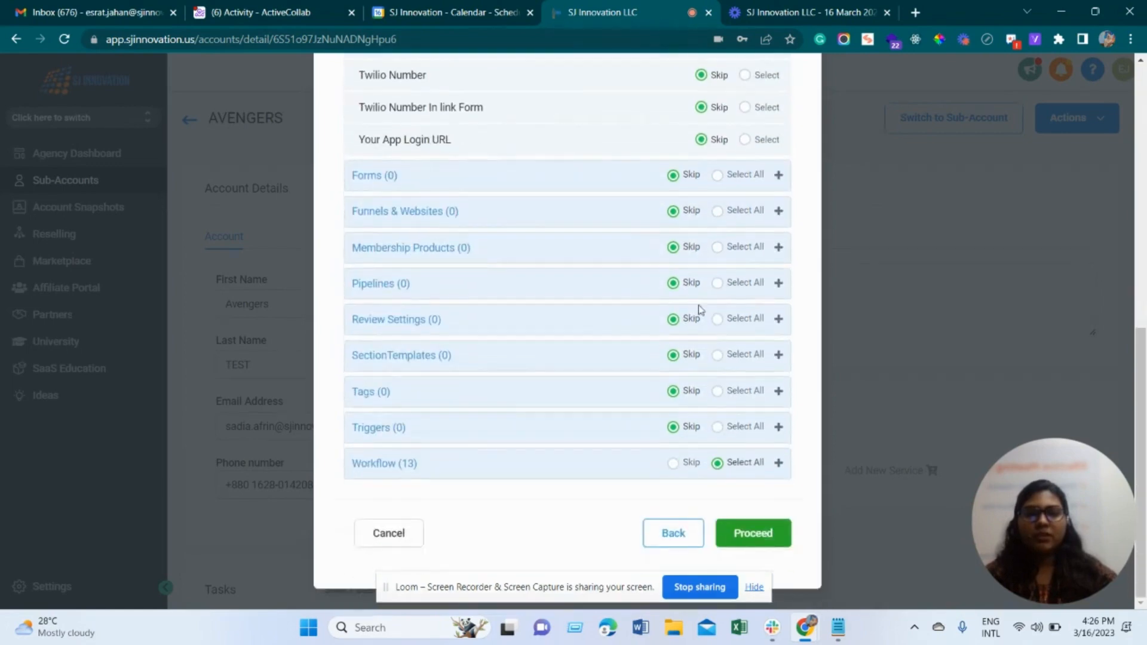
left_click(766, 538)
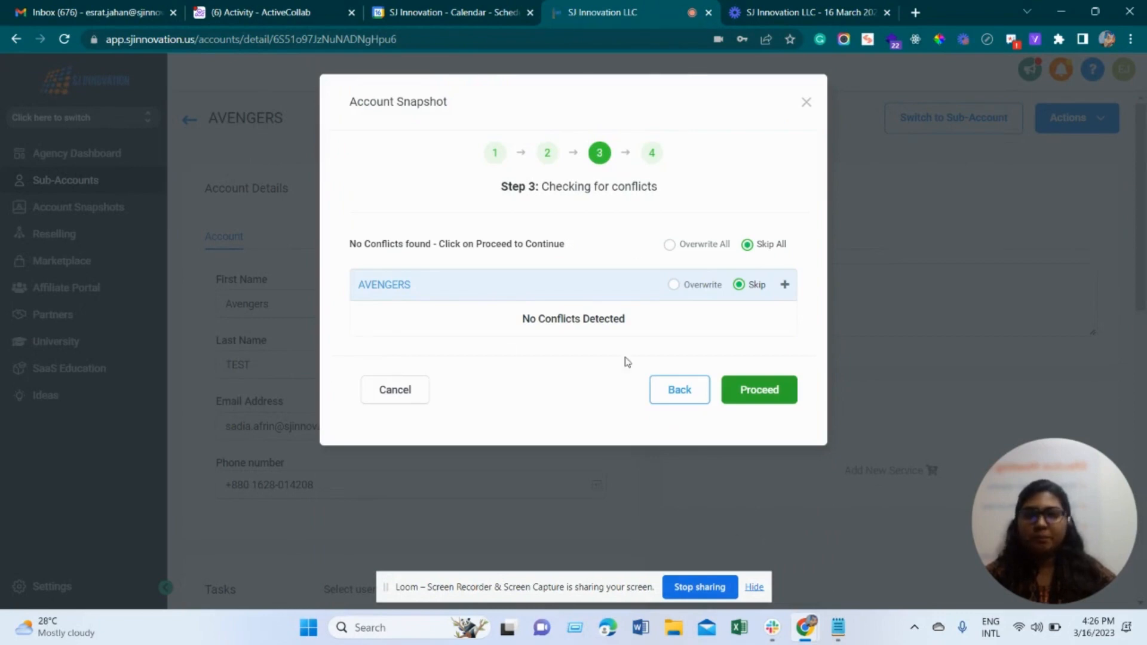
left_click(769, 391)
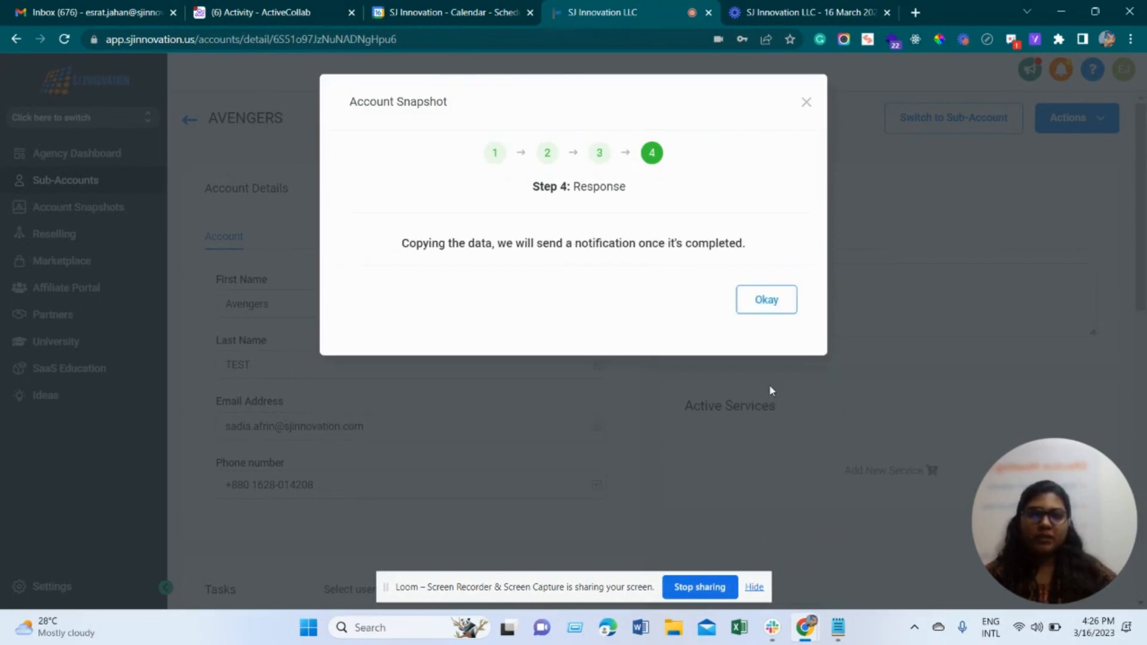
left_click(766, 307)
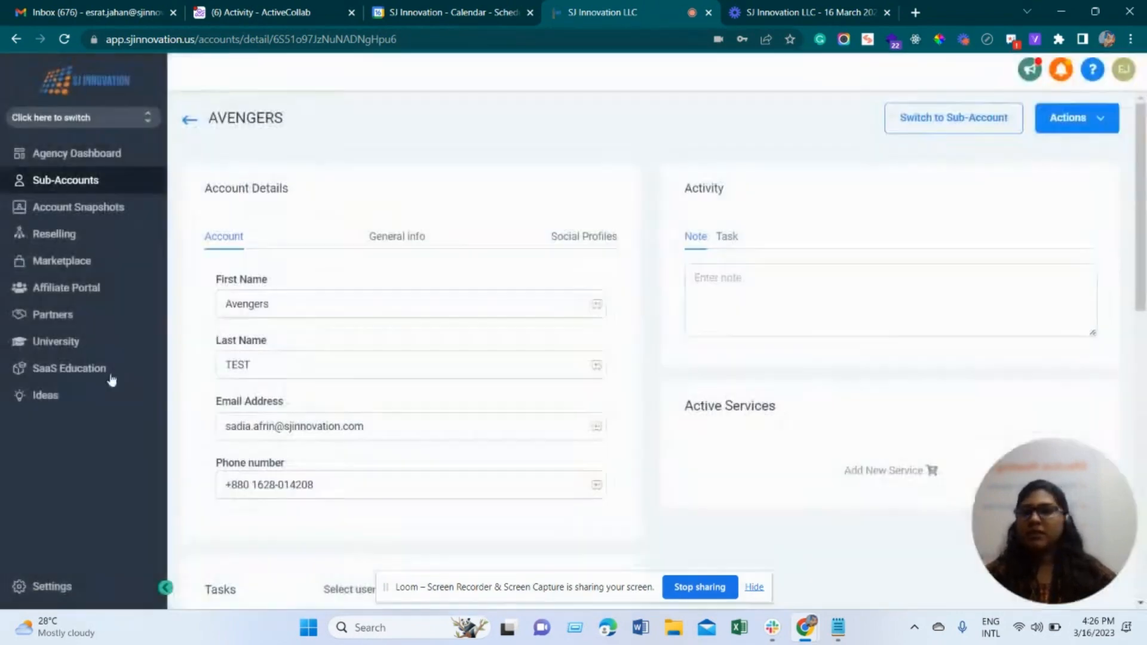